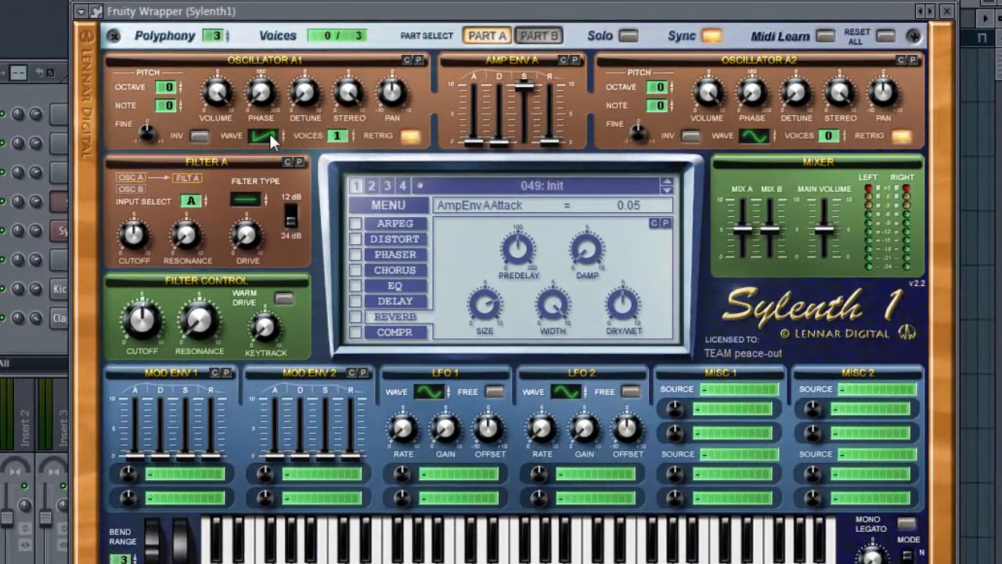
Set oscillator A1 to a saw wave with 4 voices, volume 5.76, raised detune and stereo 5.57.
left_click(270, 131)
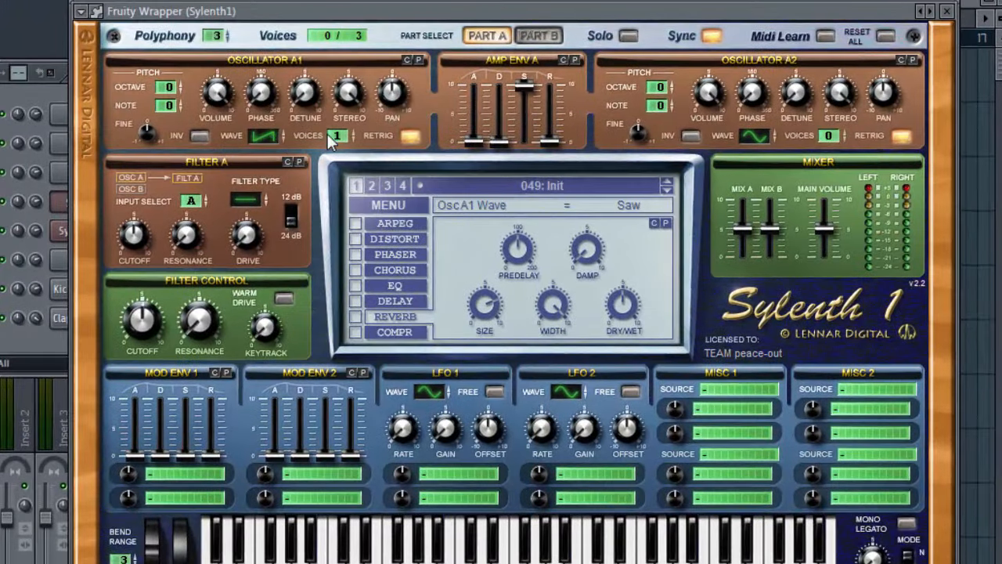
left_click_drag(341, 136, 348, 102)
left_click_drag(221, 91, 221, 173)
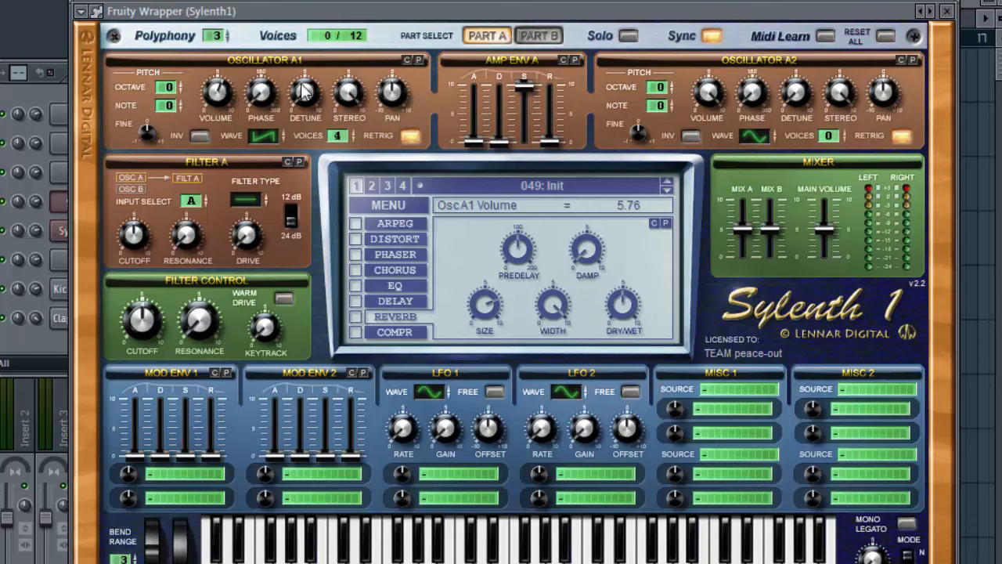
left_click_drag(304, 98, 350, 102)
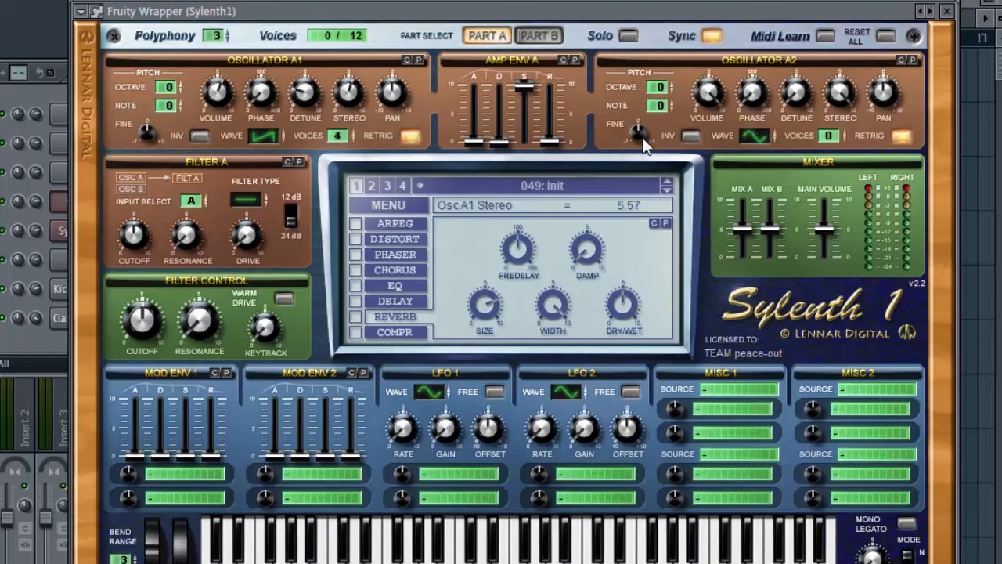
Set oscillator A2 to a saw wave with 3 voices and volume 5.00, and adjust its detune and stereo spread.
left_click(759, 138)
left_click_drag(762, 140, 768, 108)
left_click_drag(834, 138, 846, 107)
mouse_move(708, 94)
left_mouse_down()
mouse_move(708, 83)
mouse_move(706, 112)
left_mouse_up()
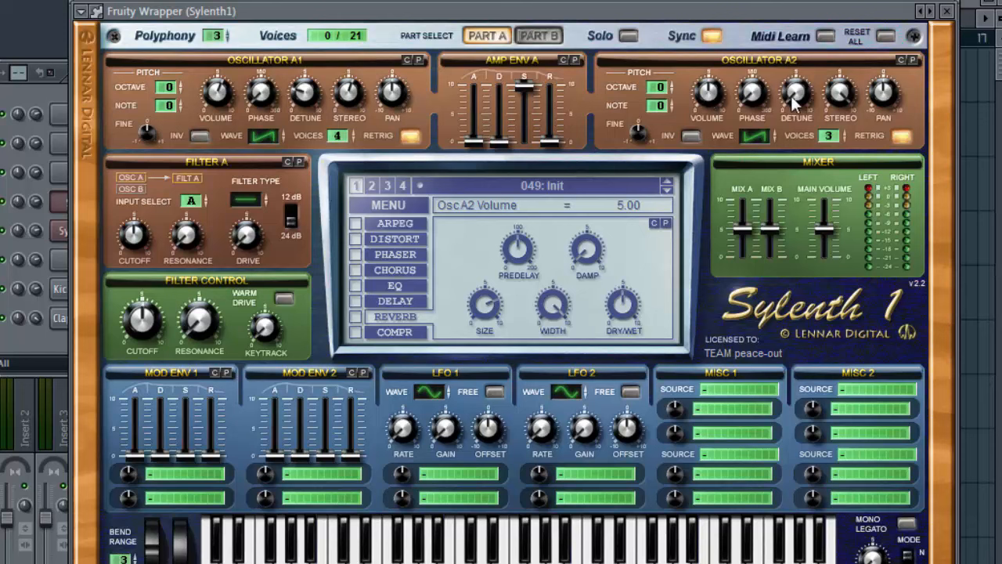
left_click_drag(790, 96, 841, 99)
Shape amp envelope A with decay 2.93, a slightly lowered sustain and release 3.66.
left_click_drag(474, 145, 502, 140)
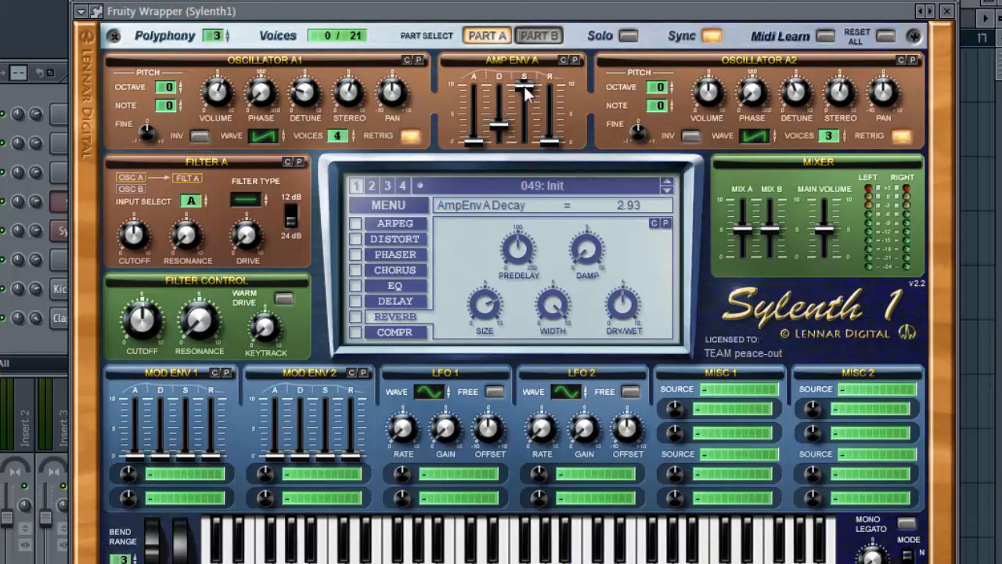
left_click_drag(523, 96, 555, 128)
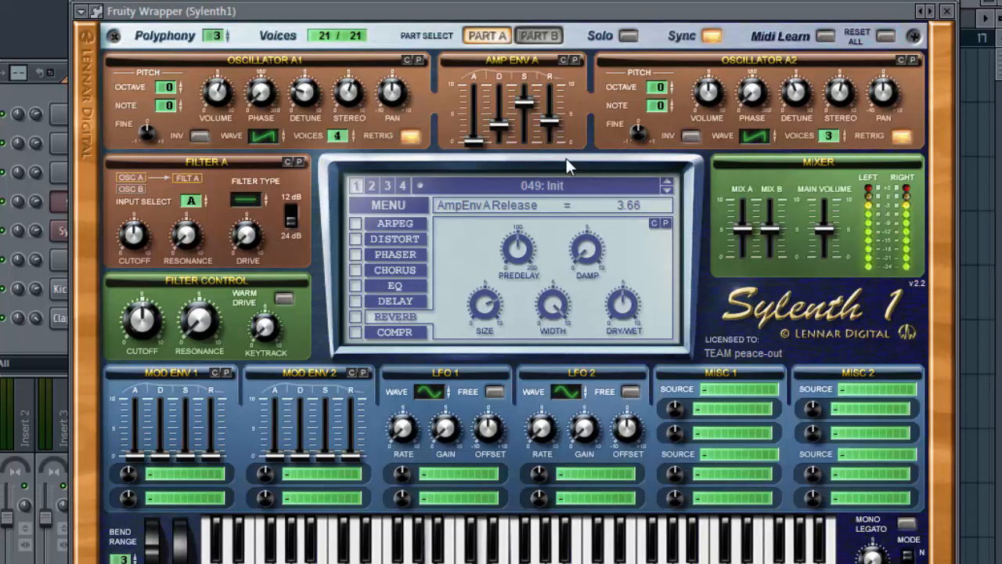
Set filter A to a 12 dB lowpass with cutoff 115.28 Hz and drive 3.95.
left_click(250, 196)
left_click(266, 197)
left_click(267, 206)
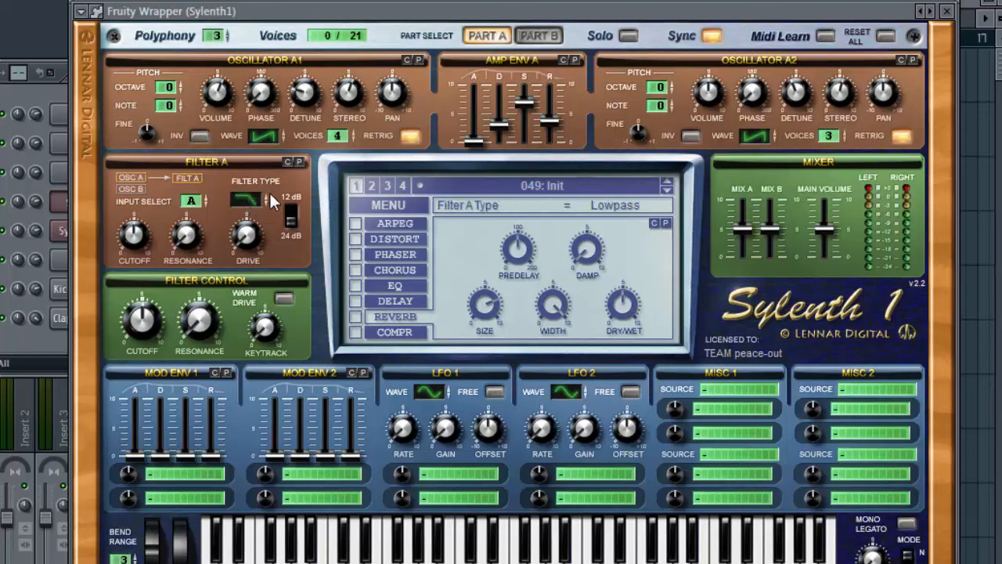
mouse_move(295, 209)
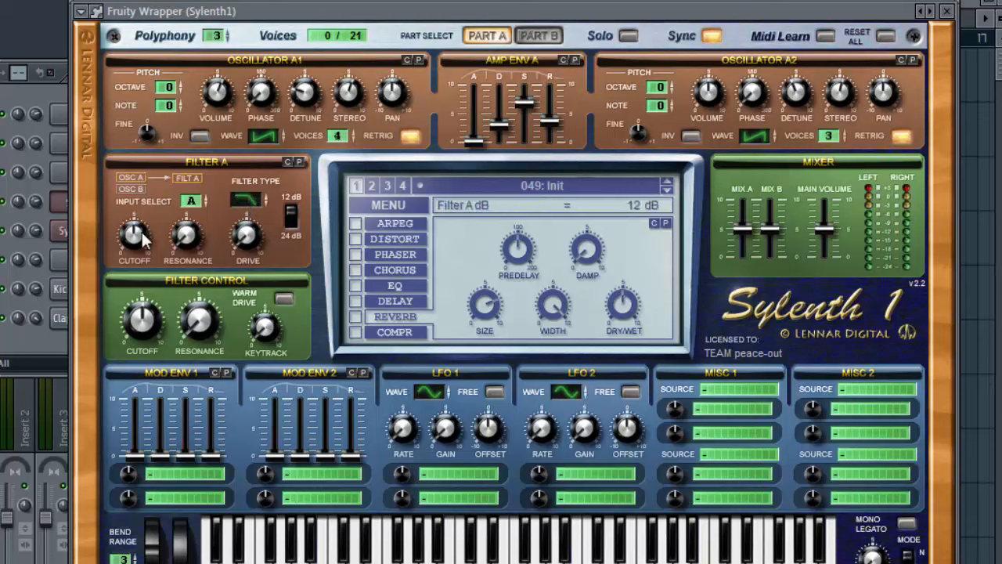
left_click_drag(143, 238, 133, 229)
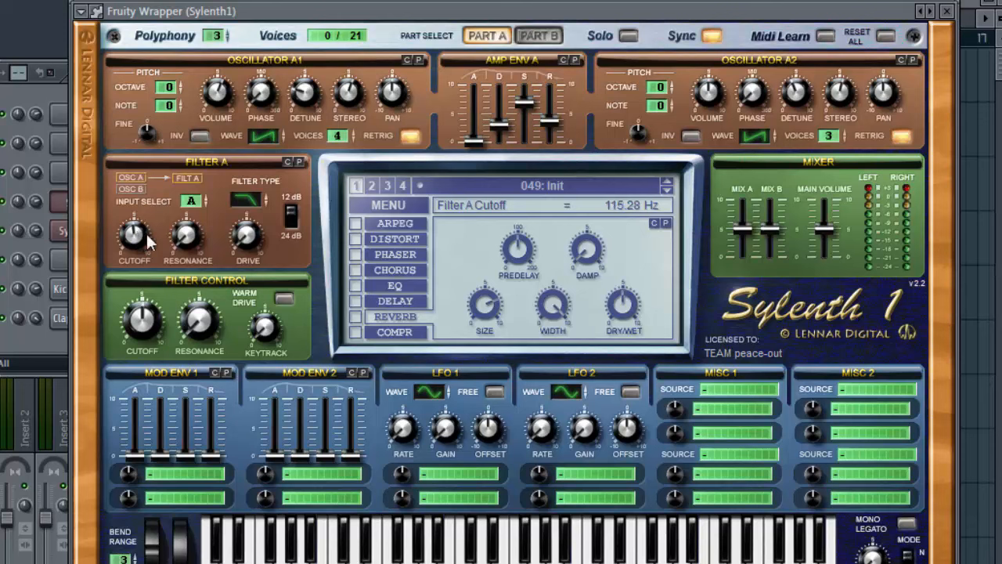
mouse_move(191, 230)
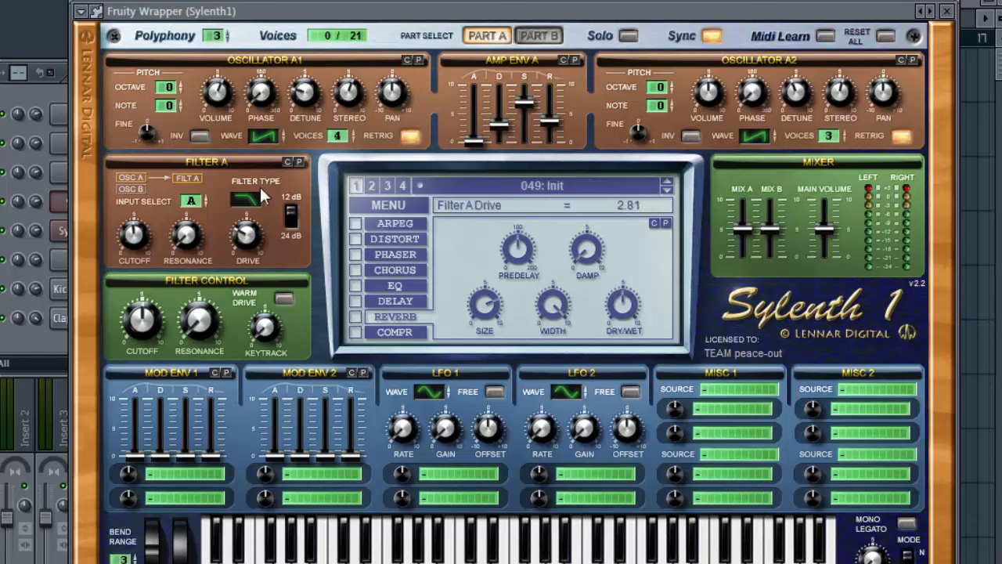
left_click_drag(260, 237, 258, 220)
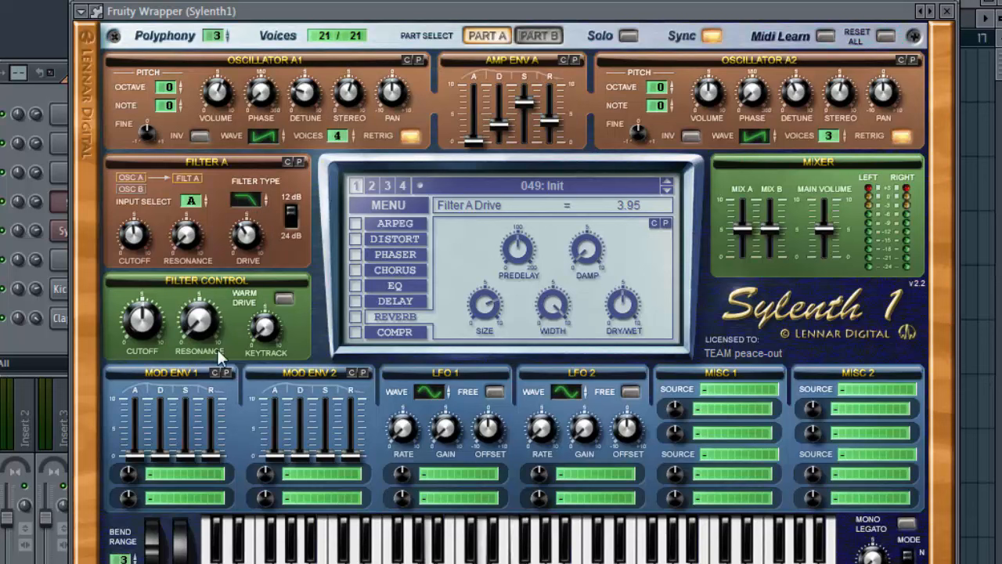
Set the filter control cutoff to 1360.33 Hz and its resonance to 1.24.
left_click_drag(142, 328, 156, 317)
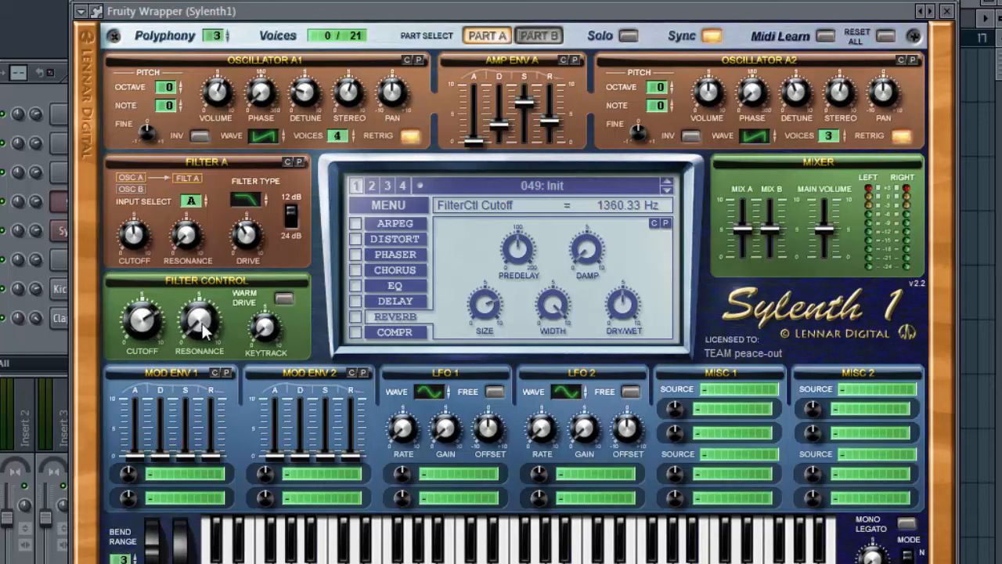
left_click_drag(202, 324, 202, 320)
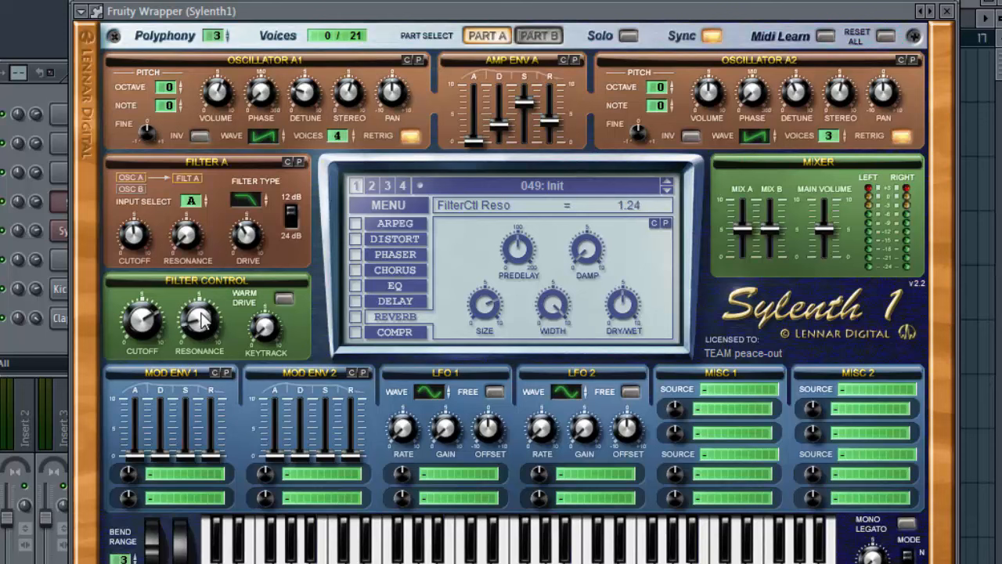
left_click(271, 332)
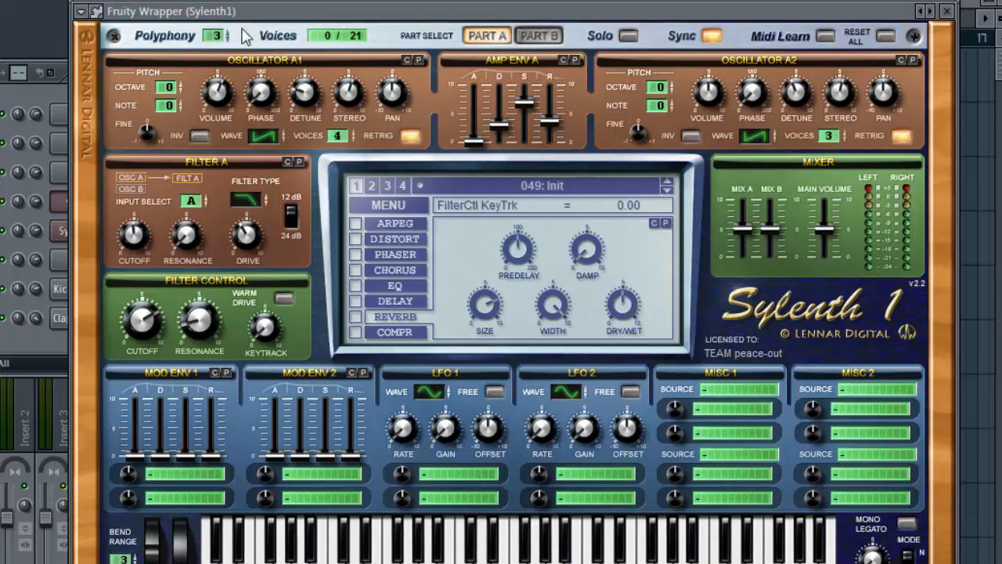
Set the polyphony to 4 and turn off retrigger on oscillators A1 and A2.
left_click(218, 40)
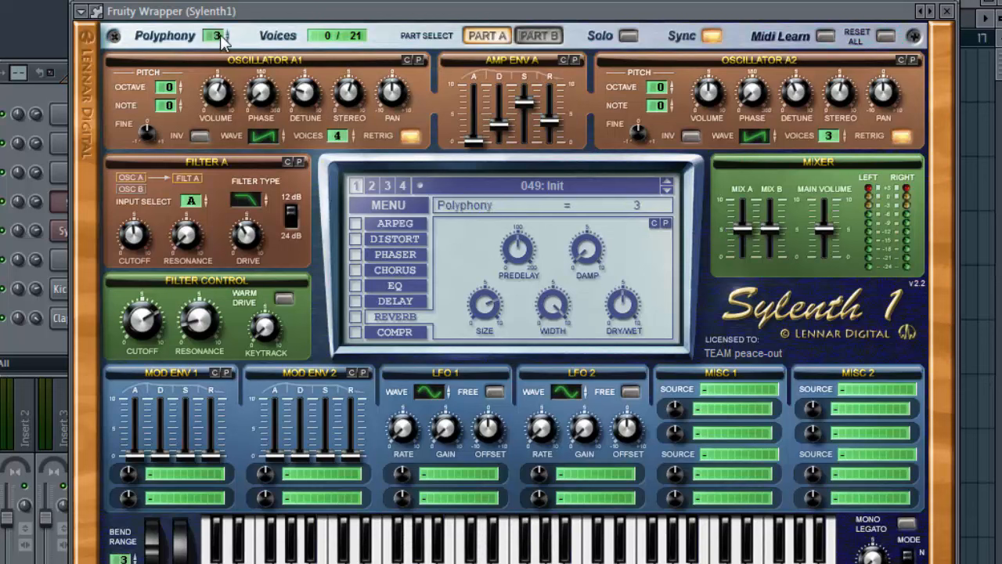
left_click(220, 35)
left_click(410, 135)
left_click(902, 136)
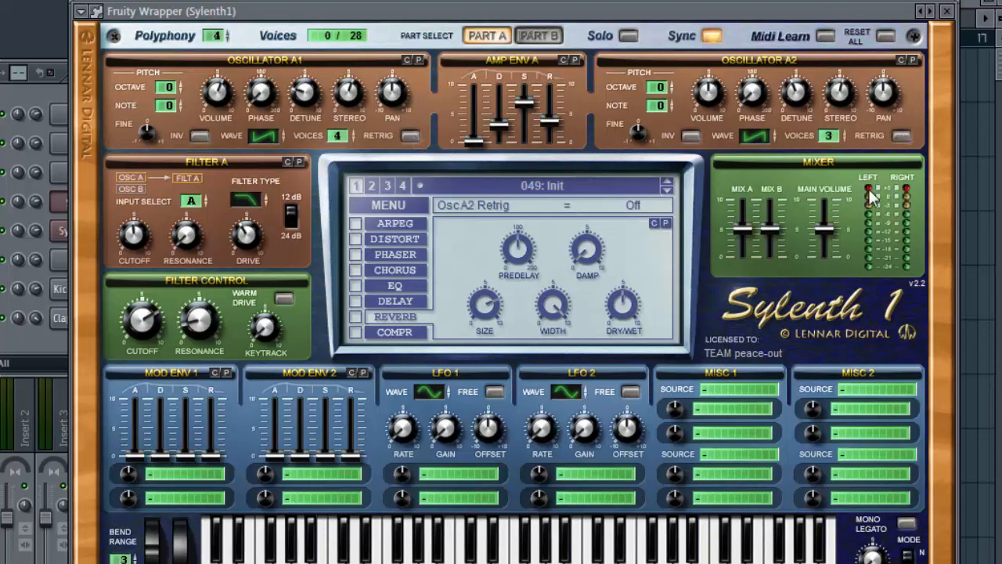
Lower the synth's main volume in the mixer section to about 3.97.
left_click_drag(825, 229, 828, 245)
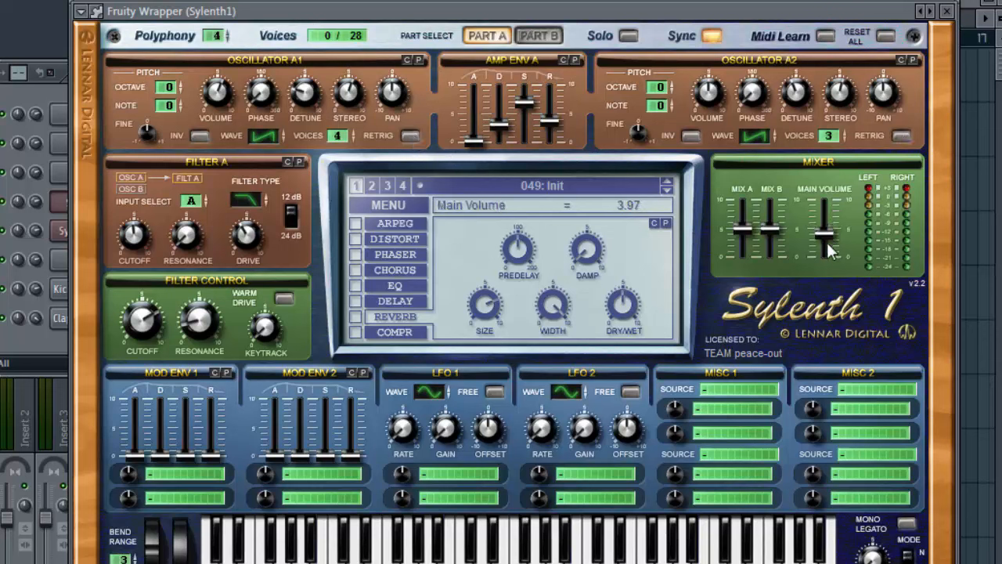
scroll(827, 244, "up", 1)
Enable the EQ effect, lower its bass frequency slightly and set the treble to 3.00 dB.
left_click(365, 285)
left_click(383, 285)
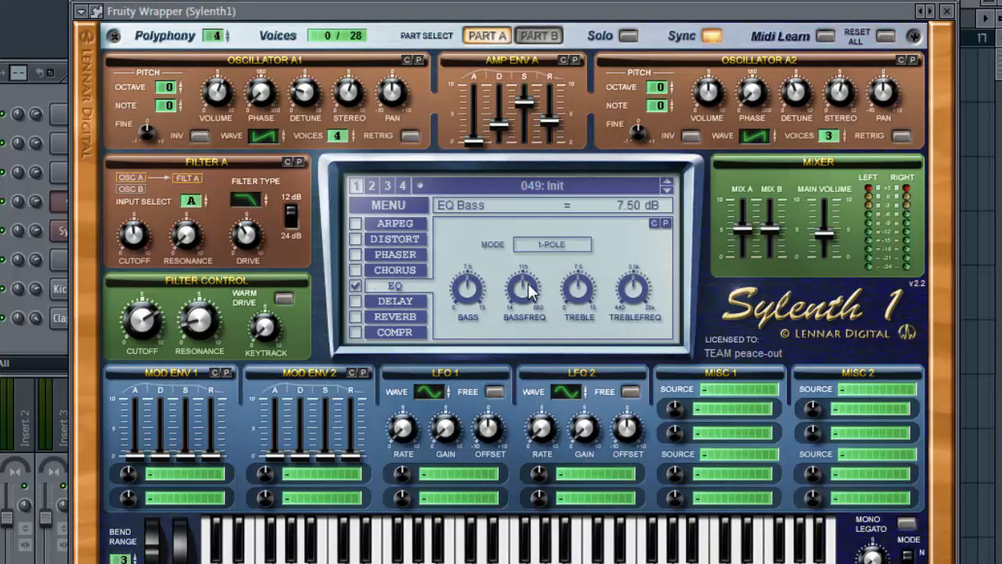
left_click_drag(529, 291, 579, 296)
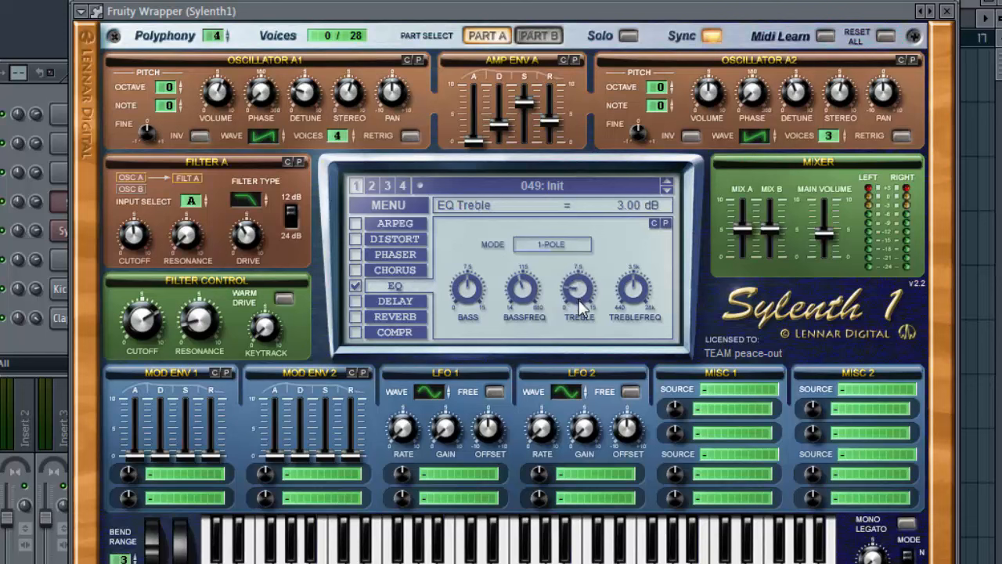
left_click(654, 296)
left_click_drag(633, 289, 633, 290)
Enable the reverb effect and set its predelay to 70.48 ms and damp to 3.95.
left_click(356, 316)
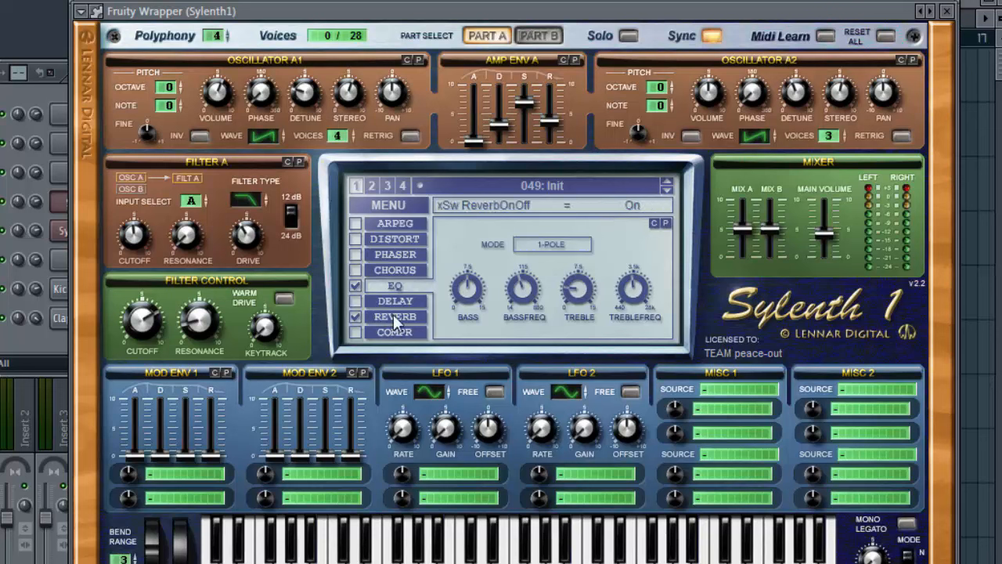
left_click(393, 314)
mouse_move(520, 251)
left_mouse_down()
mouse_move(525, 266)
mouse_move(524, 257)
left_mouse_up()
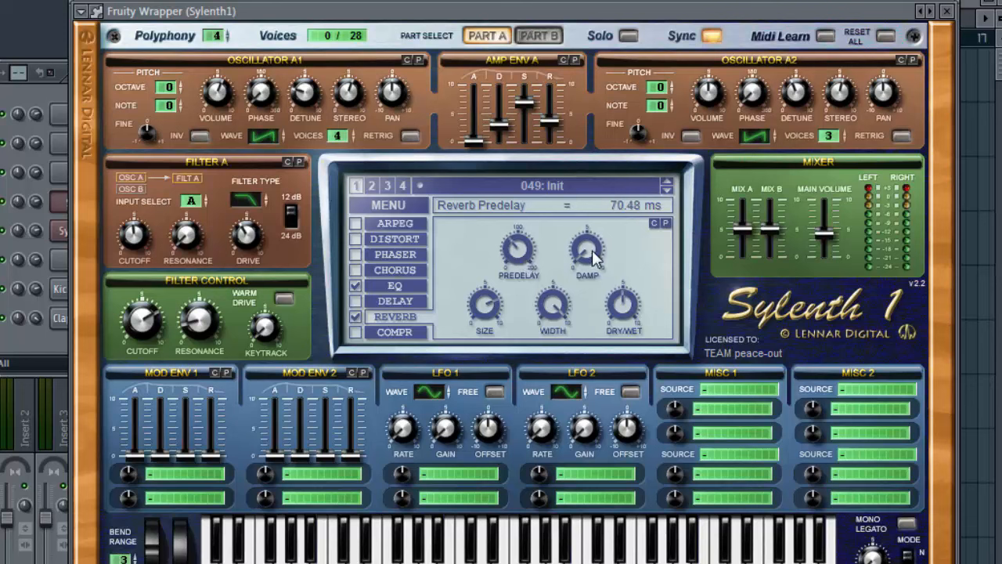
left_click_drag(587, 254, 588, 264)
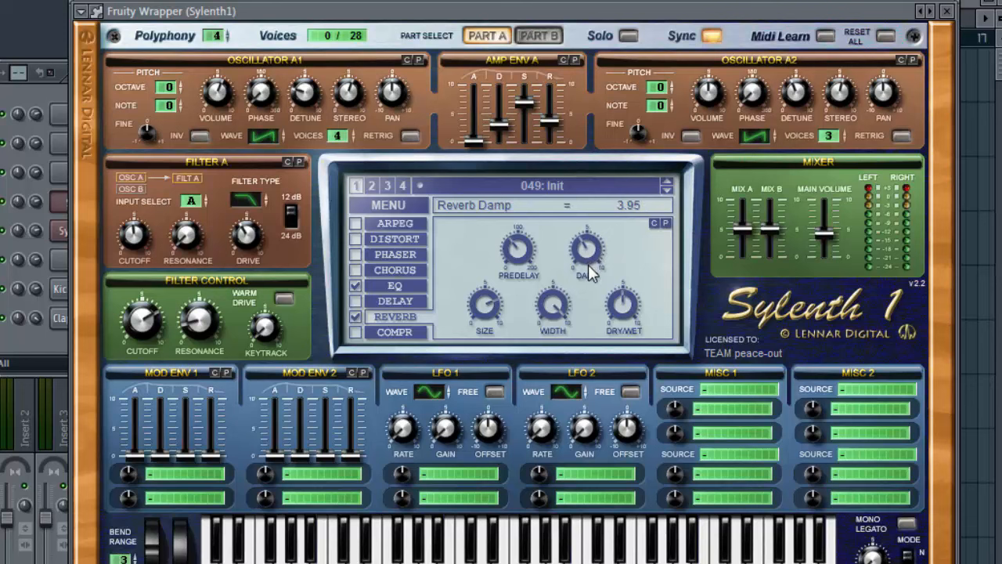
Reduce the reverb width below 100 % and set the reverb dry/wet mix to 20 %.
left_click(485, 310)
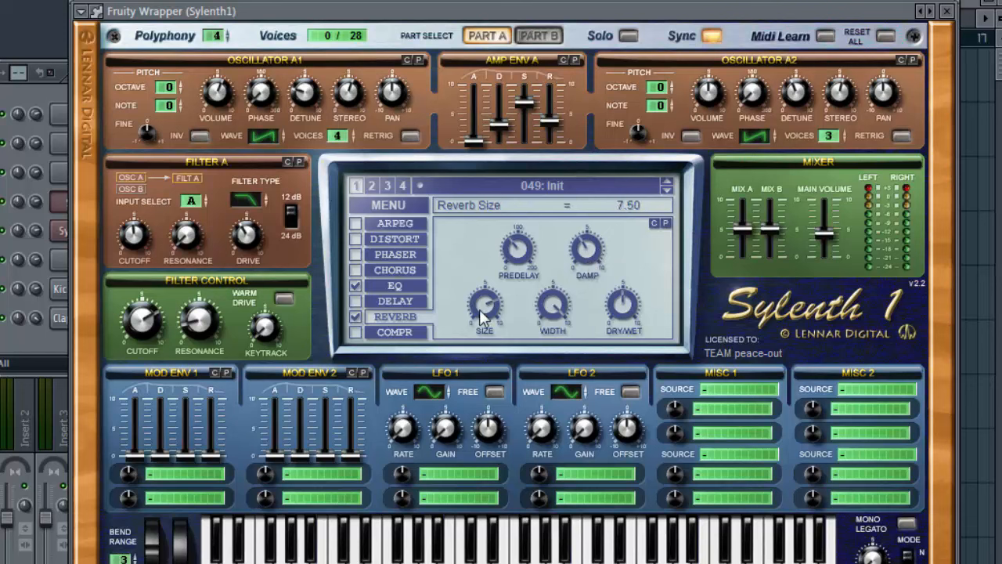
left_click(559, 304)
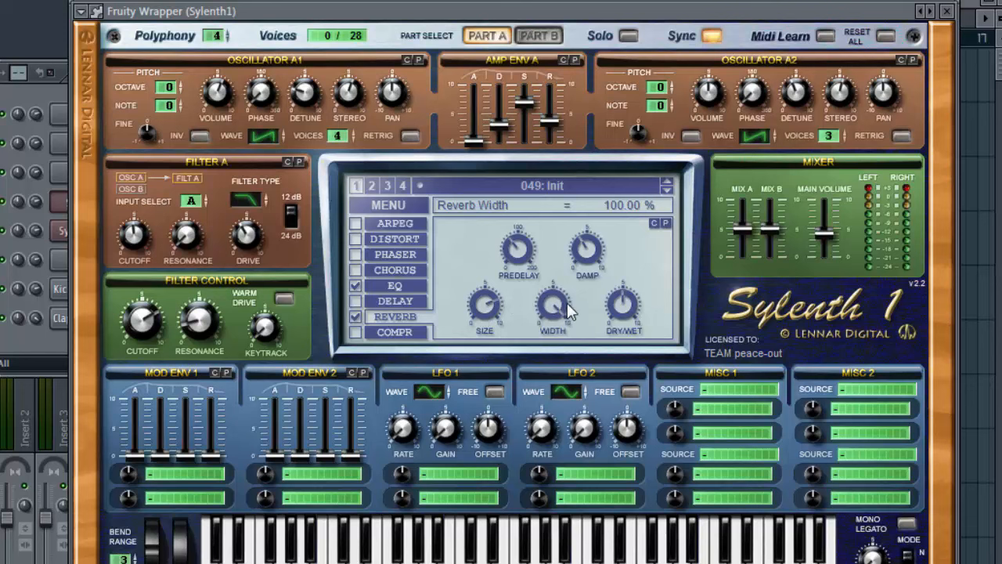
mouse_move(558, 314)
left_mouse_down()
mouse_move(558, 333)
mouse_move(556, 303)
left_mouse_up()
left_click(623, 317)
mouse_move(620, 318)
left_mouse_down()
mouse_move(621, 337)
mouse_move(623, 312)
left_mouse_up()
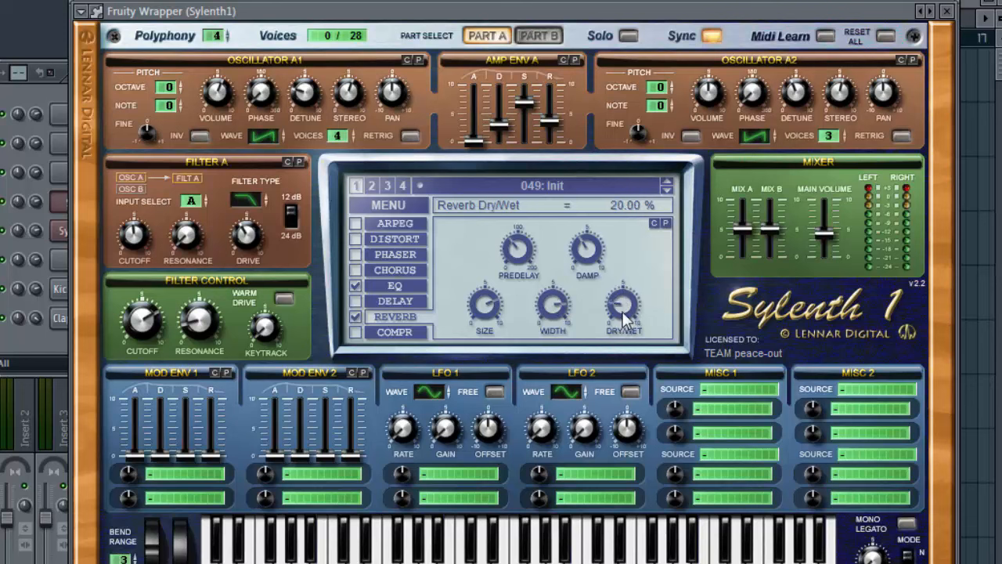
Enable the compressor, move its threshold slightly past the -15 mark, and close the synth window.
left_click(369, 331)
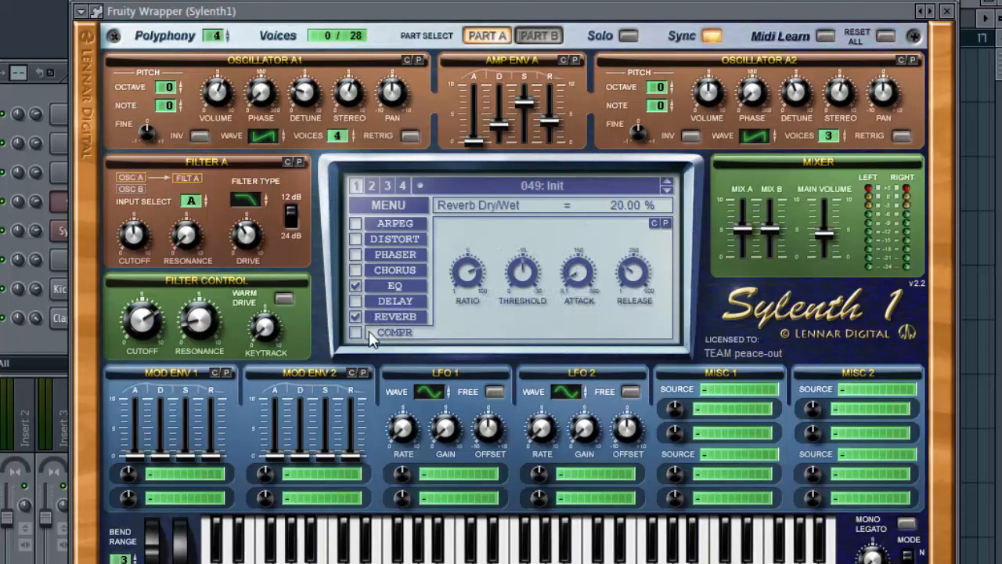
left_click(357, 336)
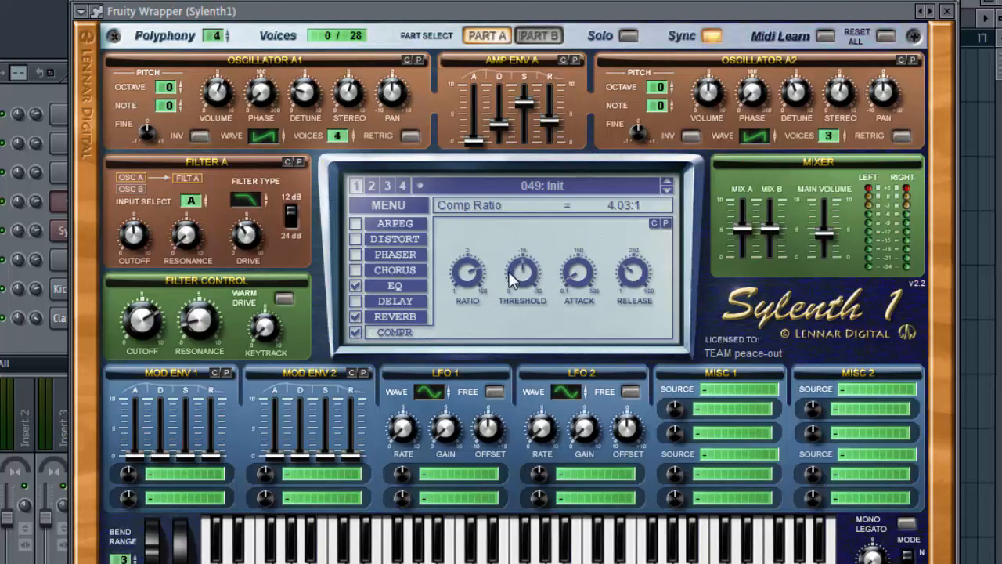
left_click_drag(526, 274, 528, 251)
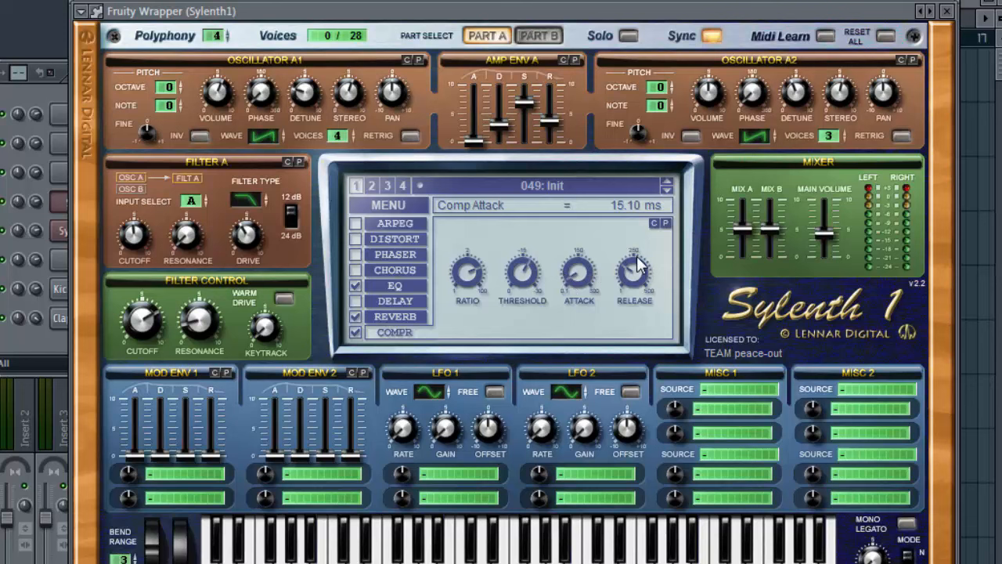
mouse_move(636, 274)
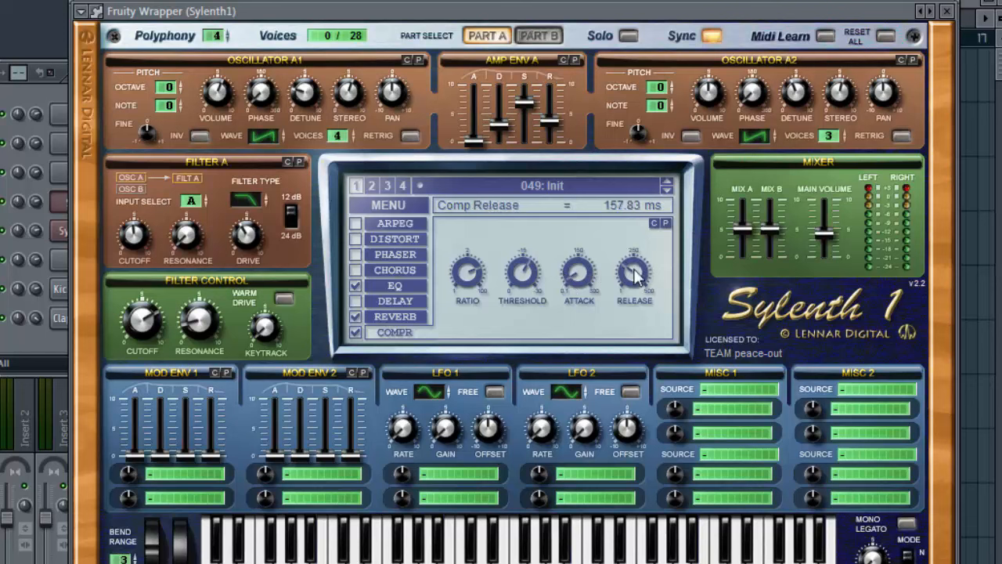
left_click_drag(636, 274, 641, 270)
left_click(949, 12)
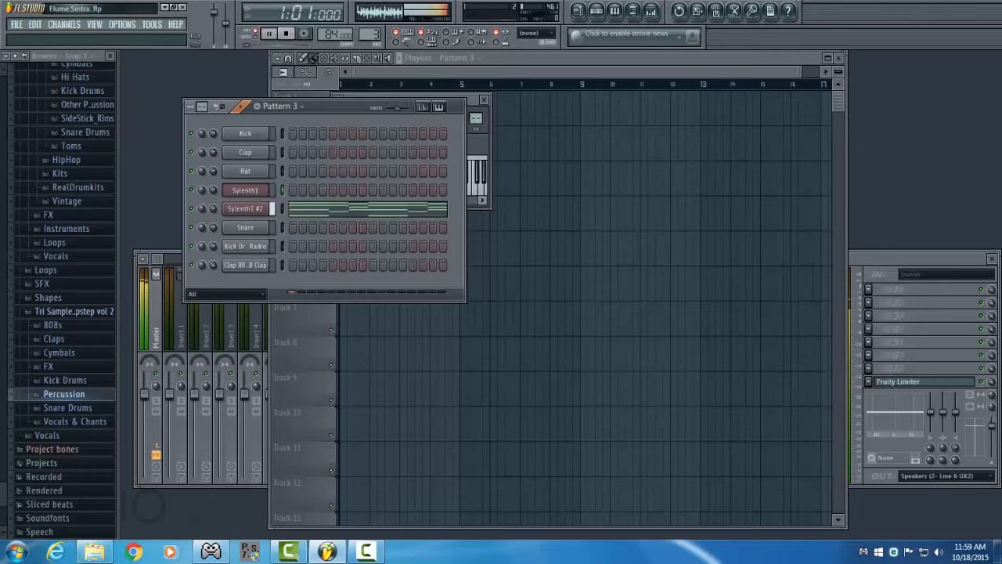
Examine the chord notes in the Sylenth1 #2 piano roll across all four bars, and stop playback.
left_click(306, 208)
scroll(298, 131, "down", 6)
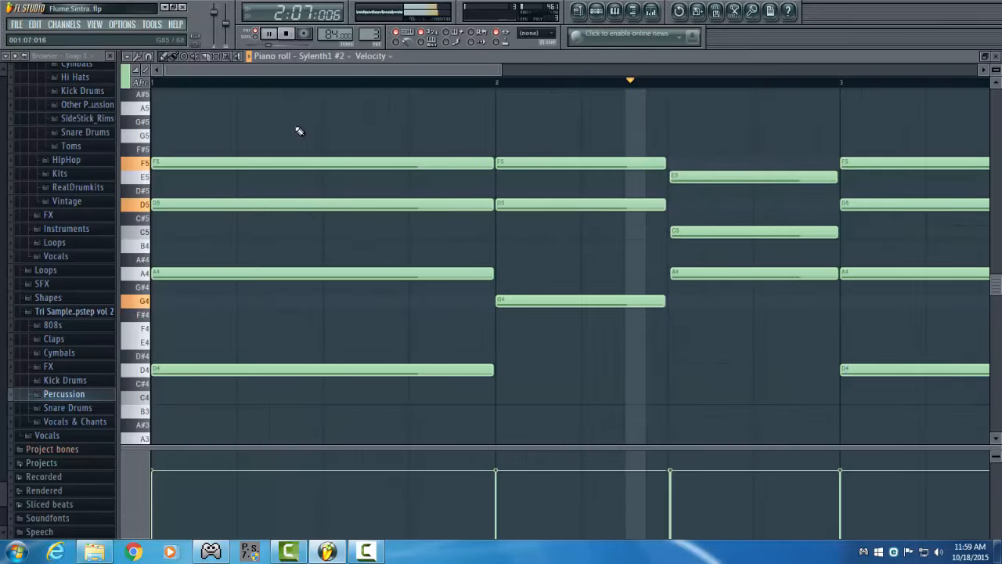
scroll(298, 131, "up", 1)
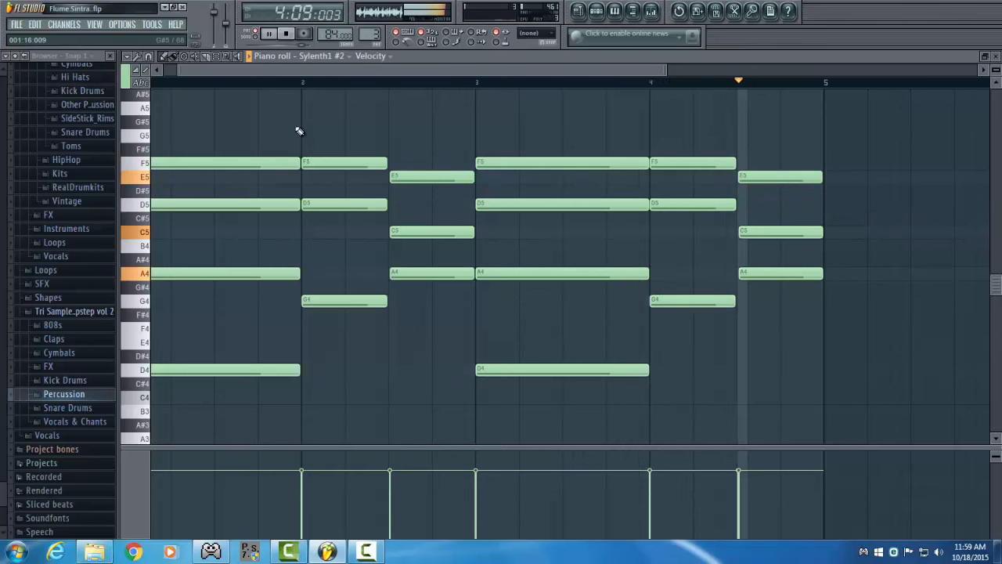
key("space")
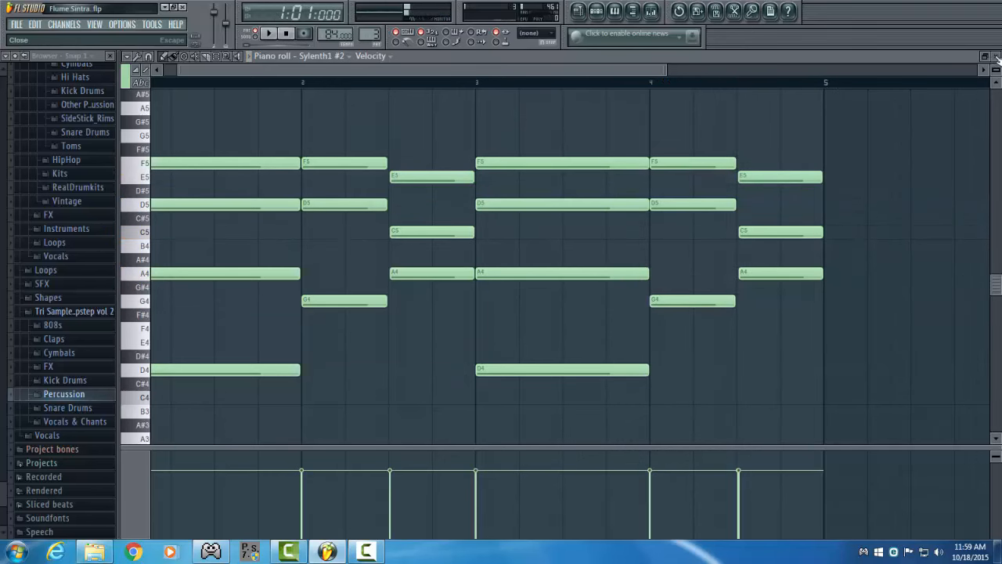
left_click(997, 58)
Open the Sylenth1 #2 synth and load the blank preset 050: Init.
left_click(238, 208)
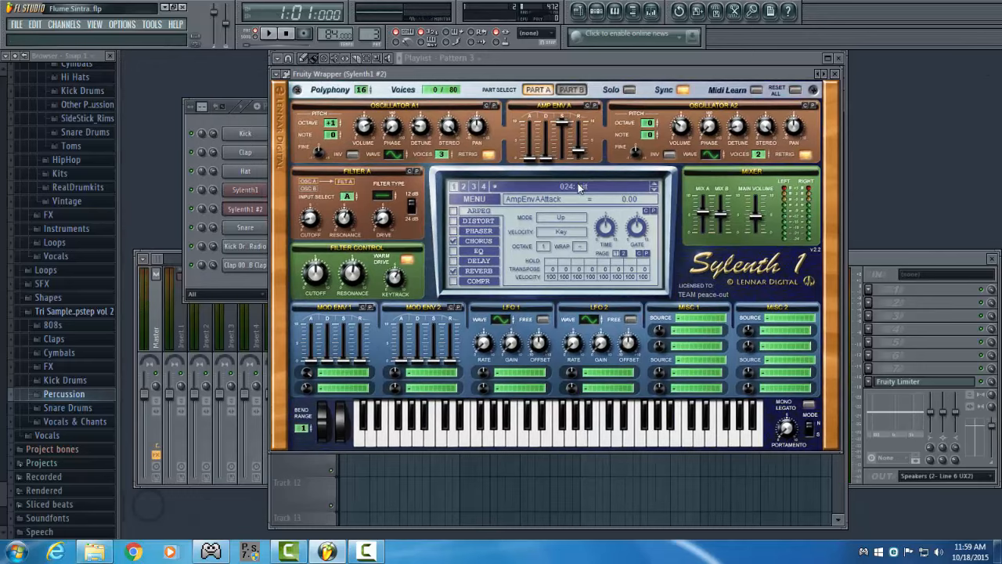
left_click(580, 186)
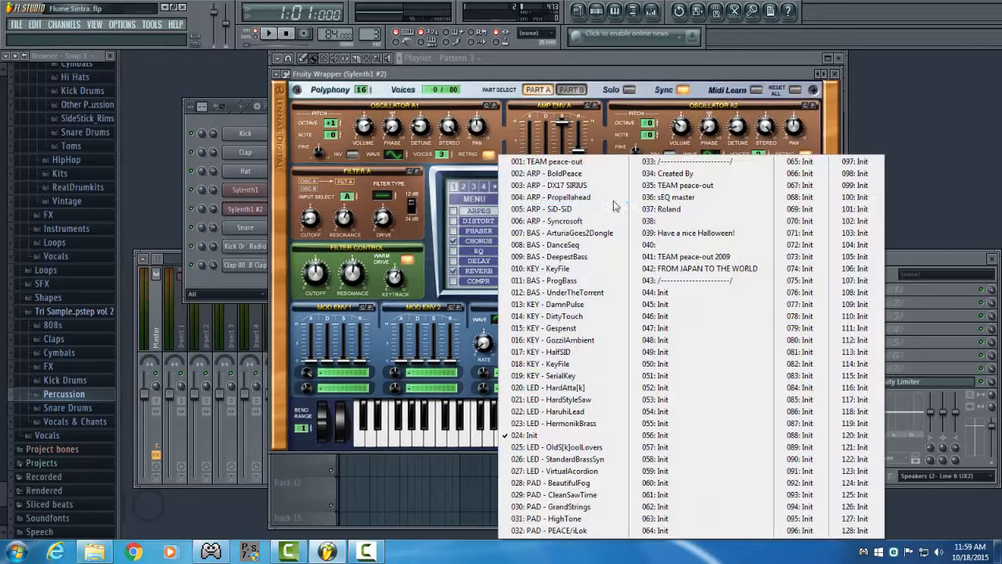
left_click(680, 364)
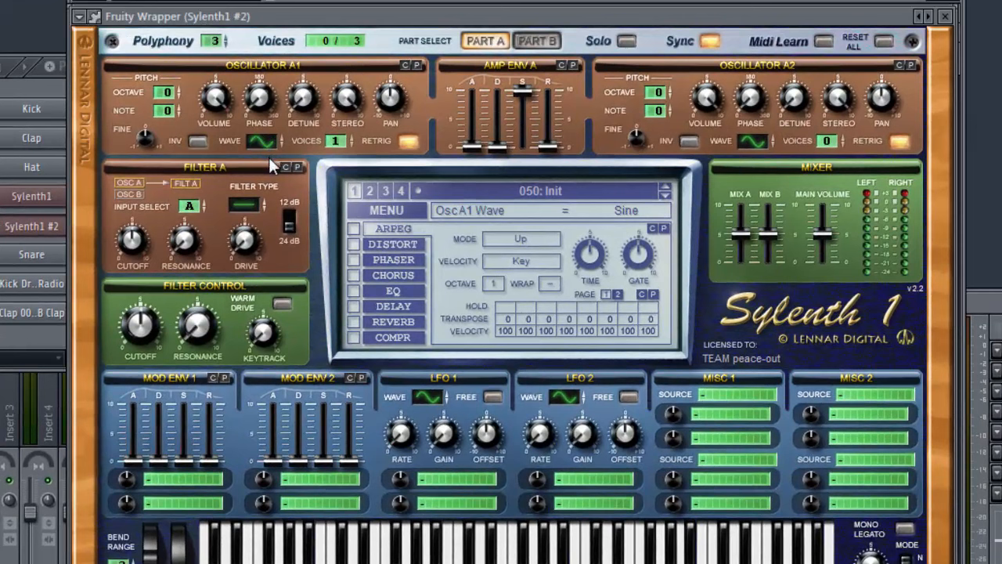
Set oscillator A1 to three voices, octave +1 and volume 6.86, adjust its detune, and set the amp envelope release to 2.00.
left_click_drag(343, 141, 349, 118)
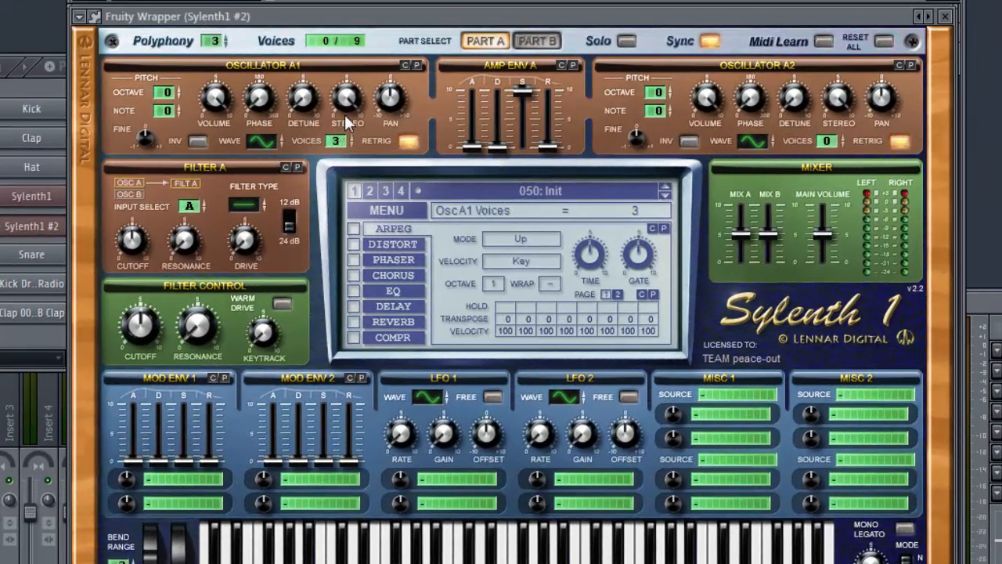
left_click_drag(167, 93, 220, 154)
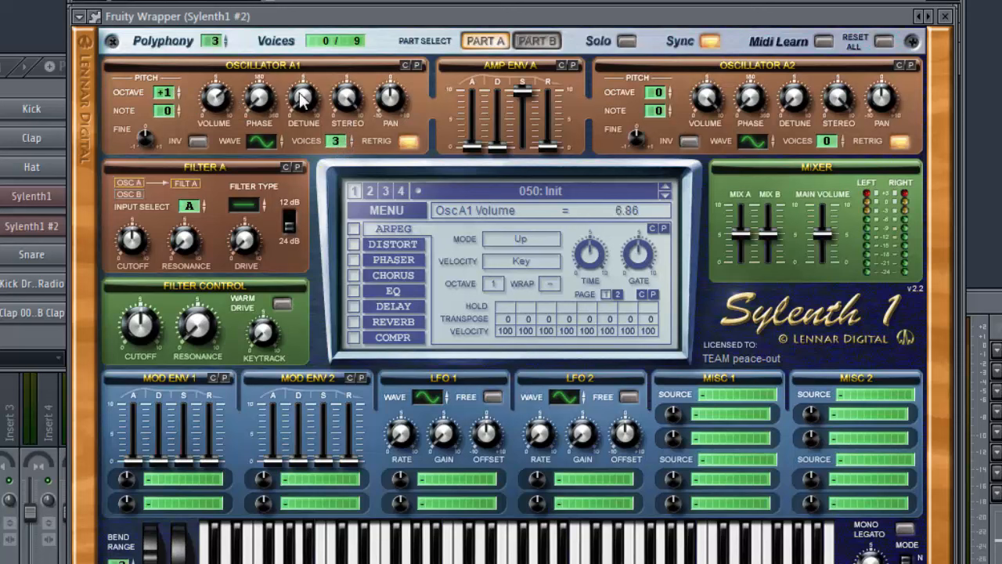
left_click_drag(302, 100, 307, 86)
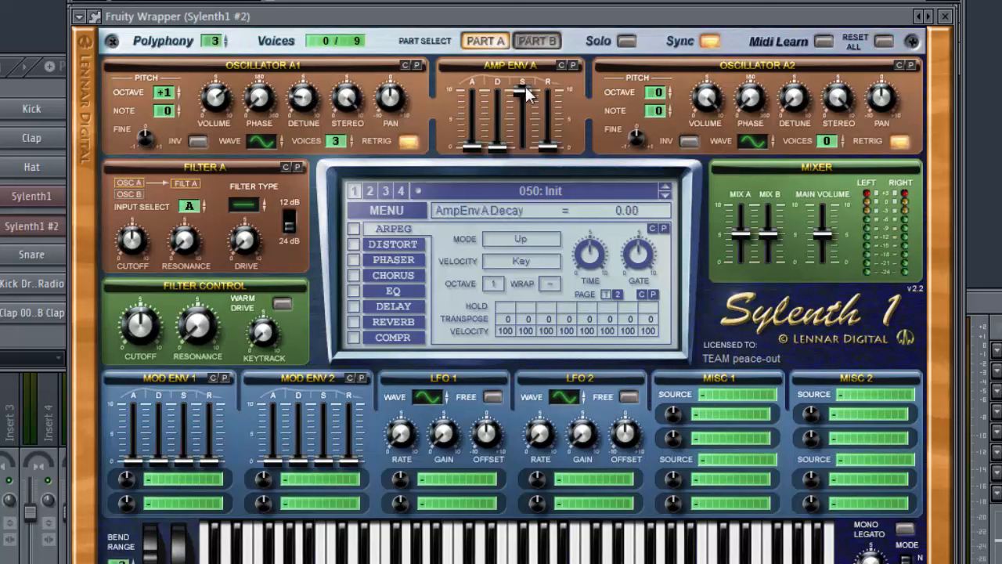
left_click_drag(549, 147, 551, 139)
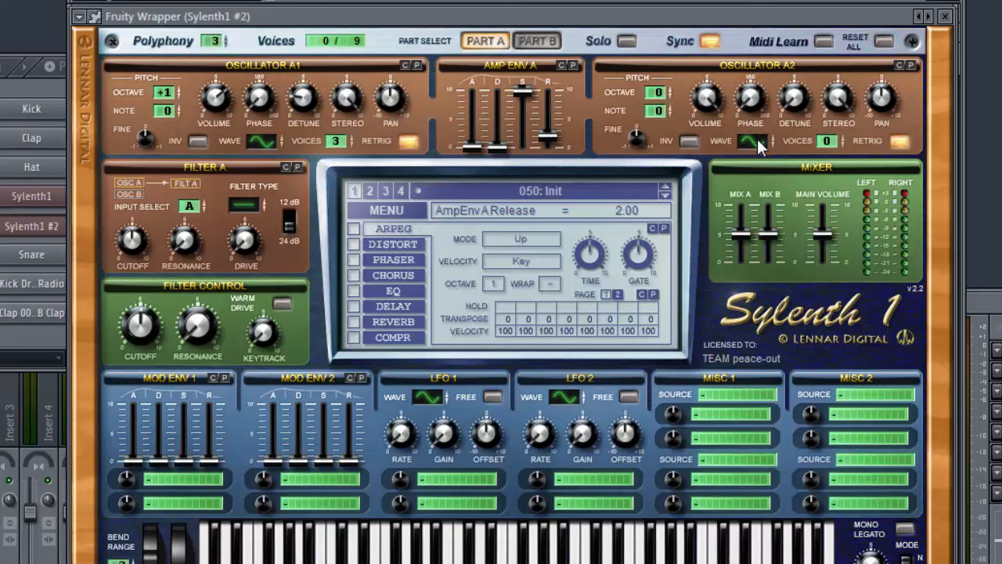
Set oscillator A2 to two voices with volume 3.48, adjust its detune, and set the main volume to 4.48.
left_click(836, 137)
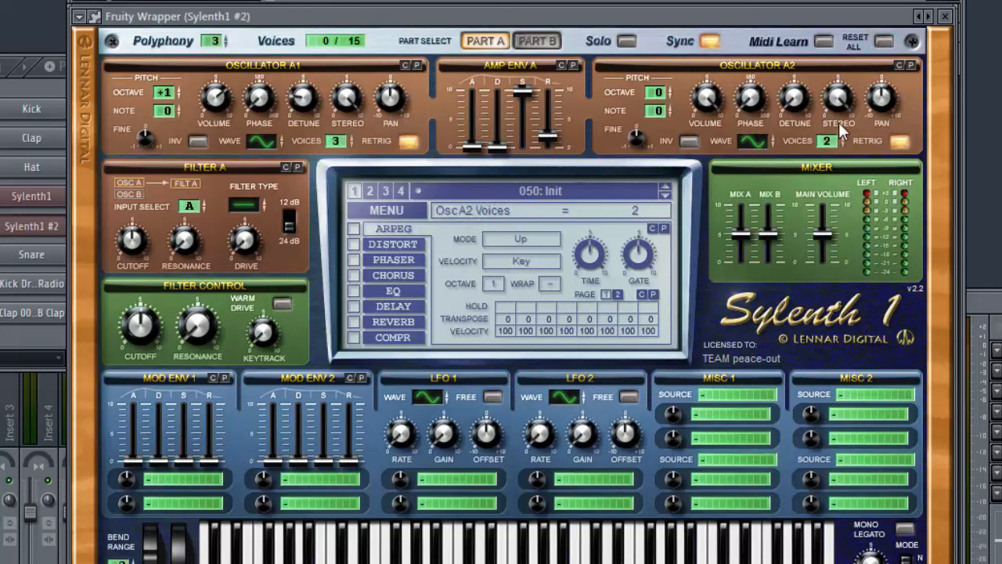
mouse_move(793, 98)
left_mouse_down()
mouse_move(793, 87)
mouse_move(793, 102)
left_mouse_up()
left_click_drag(706, 97, 707, 222)
mouse_move(712, 116)
left_mouse_down()
mouse_move(710, 137)
mouse_move(708, 110)
left_mouse_up()
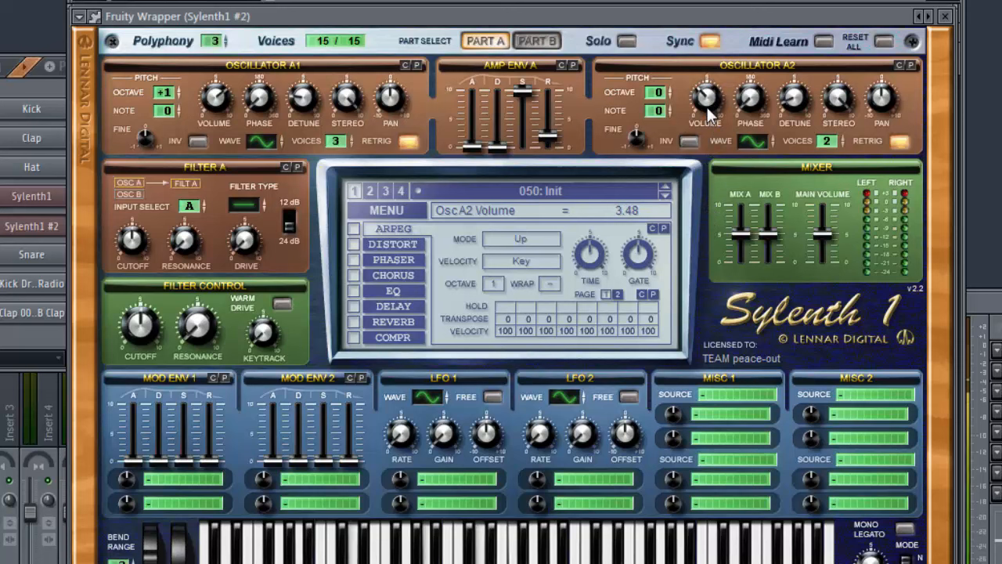
left_click(827, 236)
left_click_drag(827, 236, 829, 238)
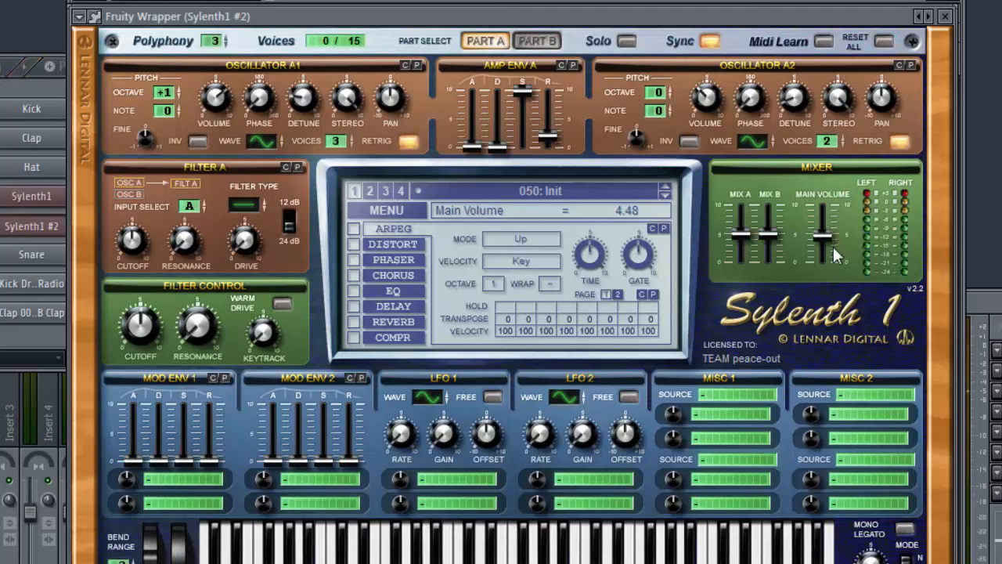
Enable the chorus effect, raise its delay slightly, and turn off dual mode.
left_click(354, 276)
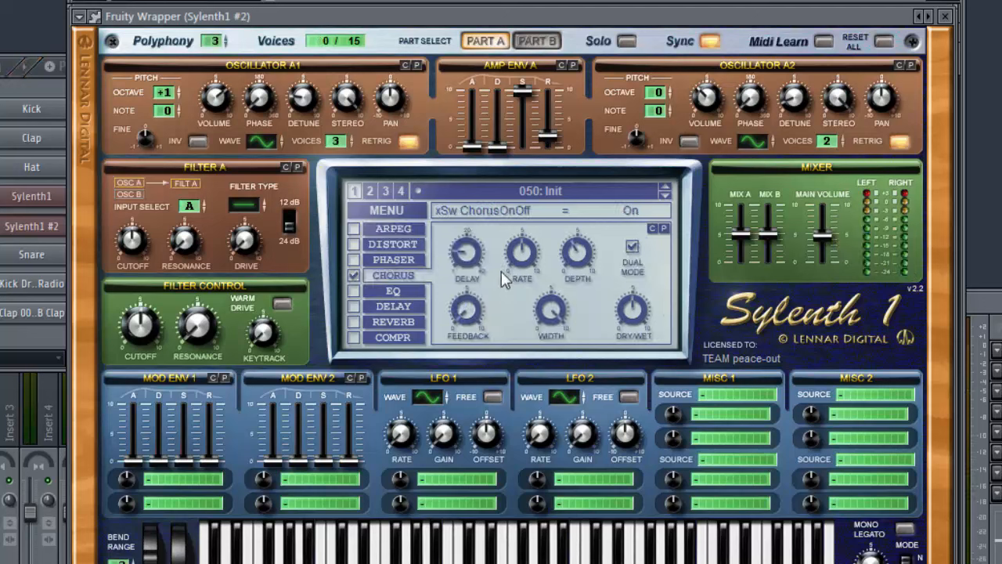
mouse_move(468, 255)
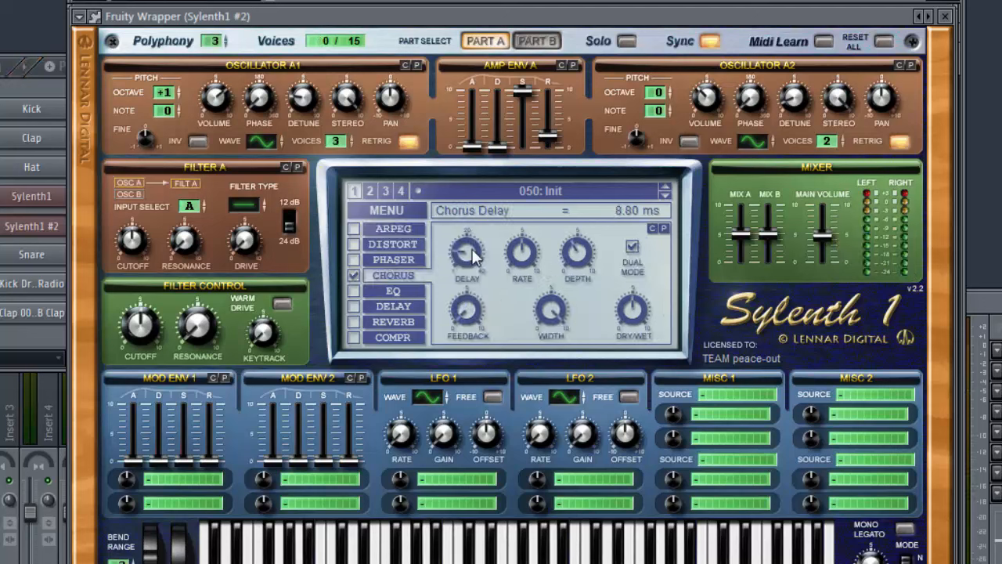
scroll(468, 251, "up", 3)
scroll(476, 253, "down", 1)
left_click(633, 248)
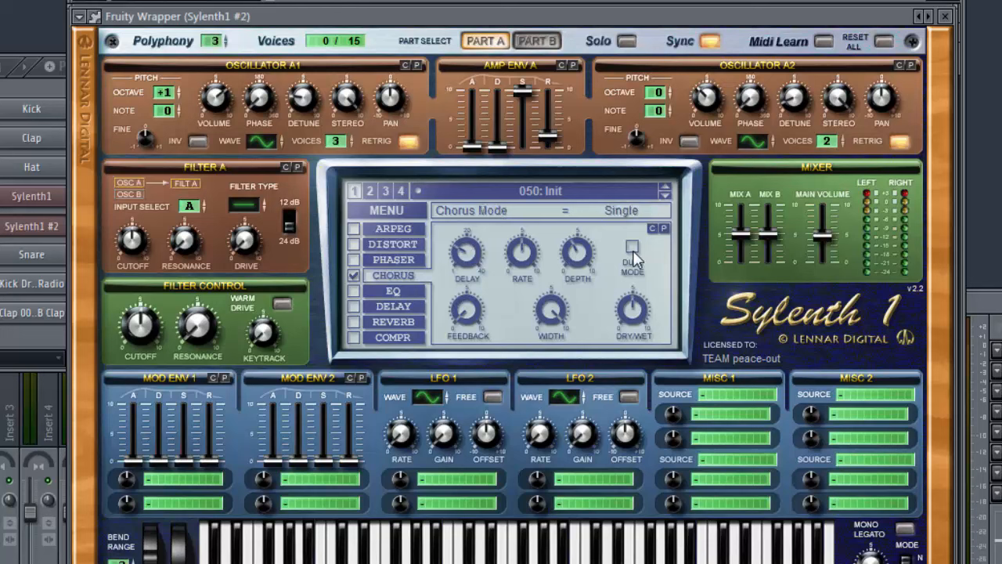
Raise the chorus rate slightly and set depth to 35.24 %, feedback to 19.05 %, width to 54.76 % and dry/wet to 27.62 %.
mouse_move(526, 266)
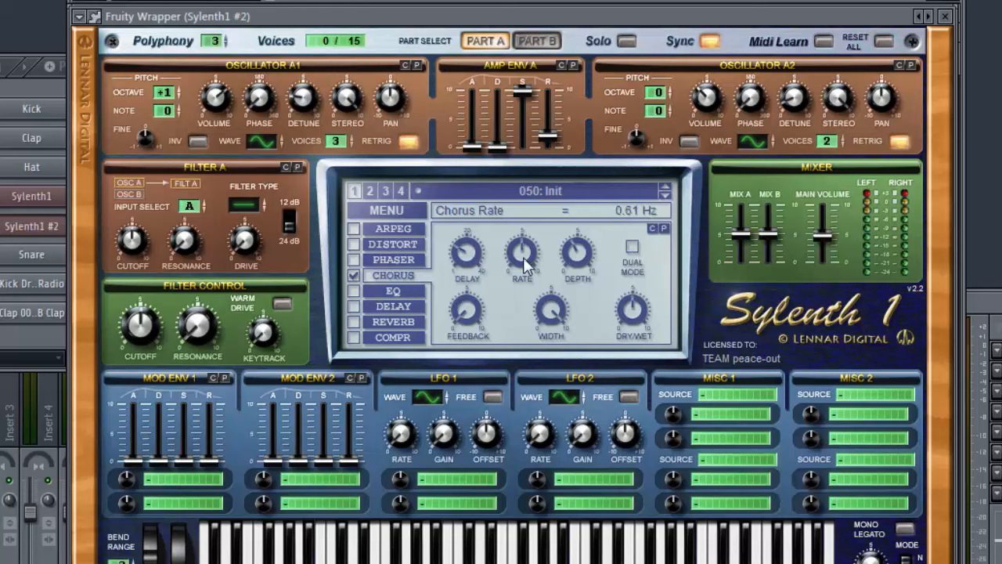
left_click_drag(525, 267, 578, 274)
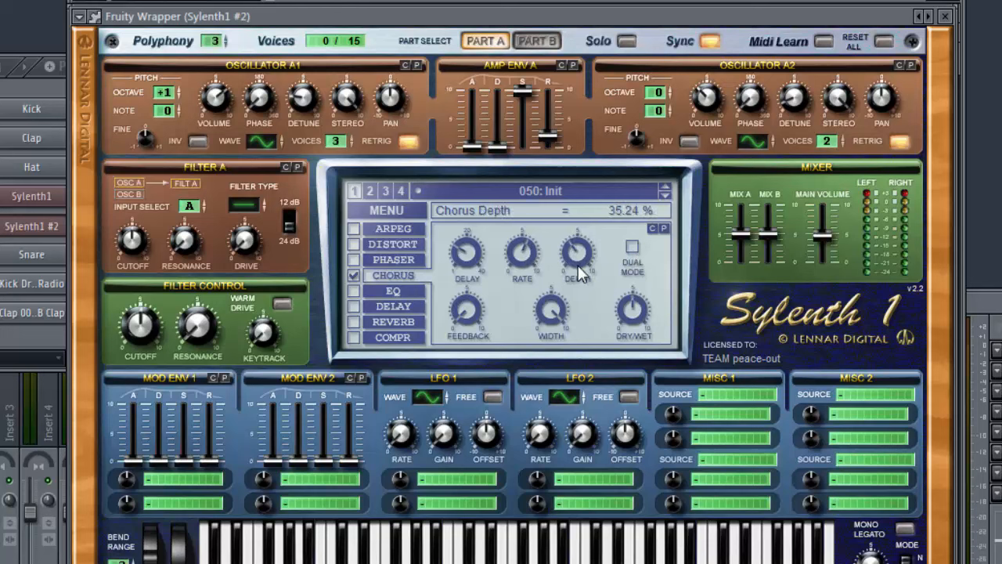
left_click_drag(462, 308, 474, 314)
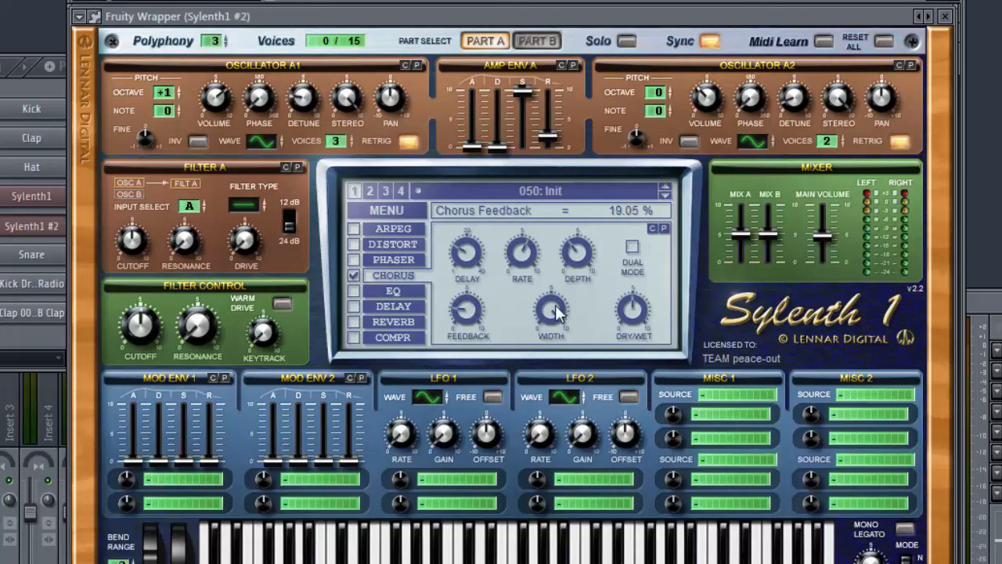
left_click_drag(556, 312, 554, 315)
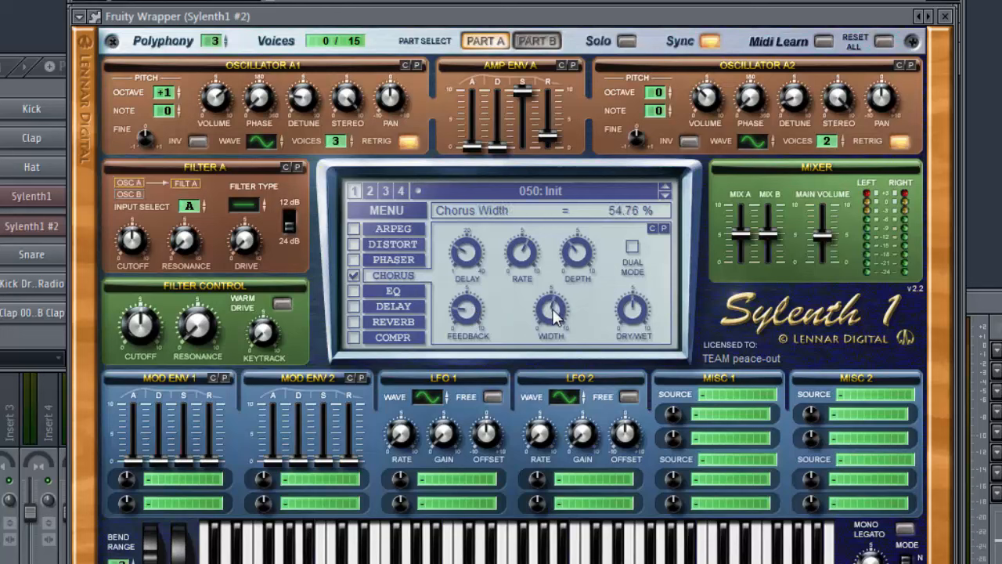
left_click(635, 310)
left_click_drag(635, 305, 633, 309)
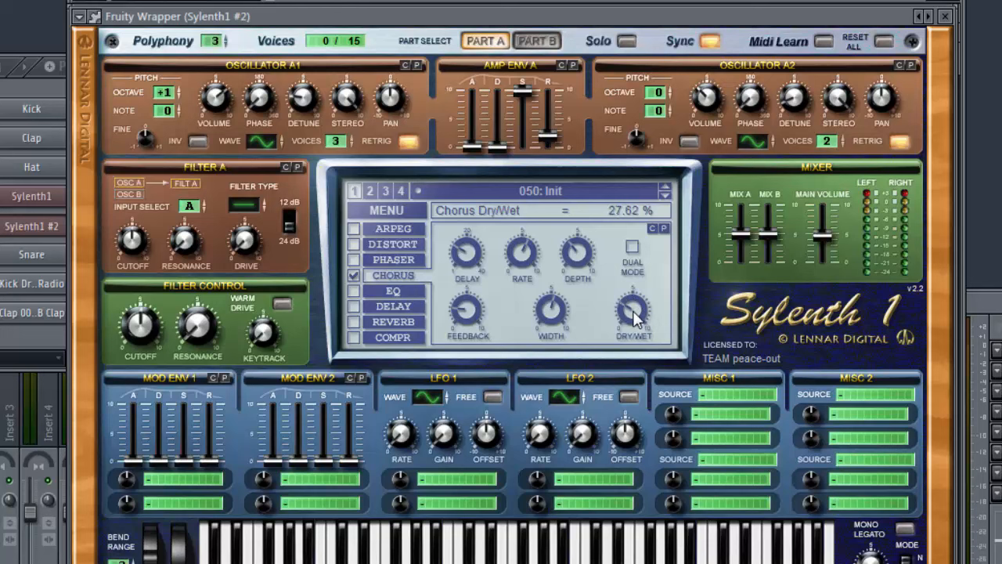
Enable the reverb effect and set its dry/wet mix to 26.19 %.
left_click(355, 321)
left_click(378, 321)
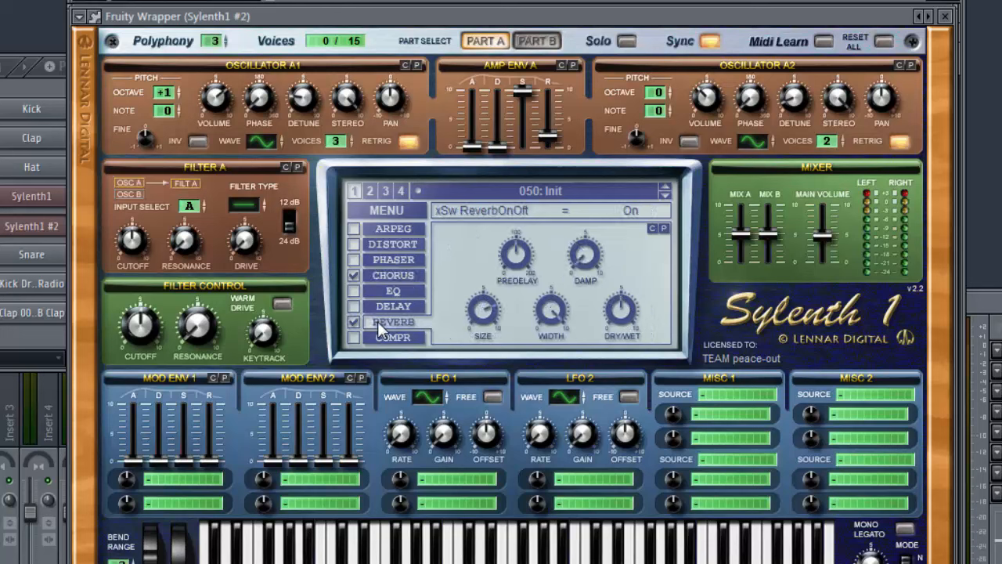
mouse_move(482, 311)
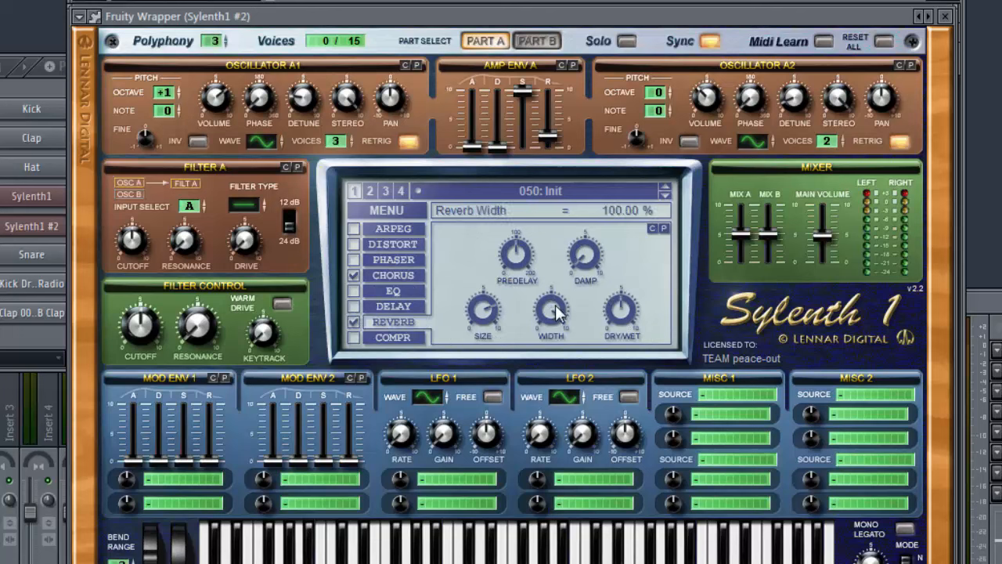
mouse_move(623, 311)
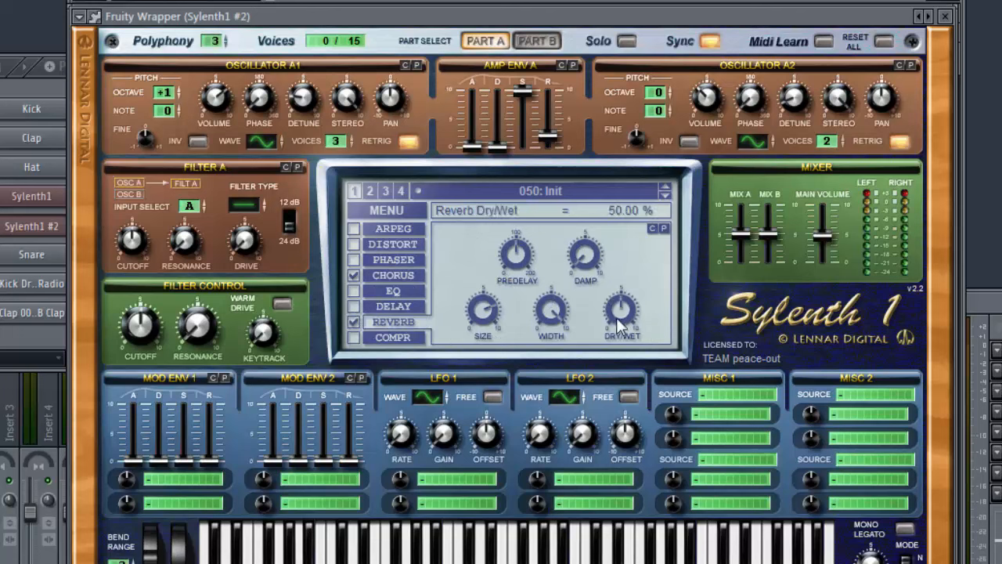
mouse_move(623, 314)
left_mouse_down()
mouse_move(628, 343)
mouse_move(630, 298)
left_mouse_up()
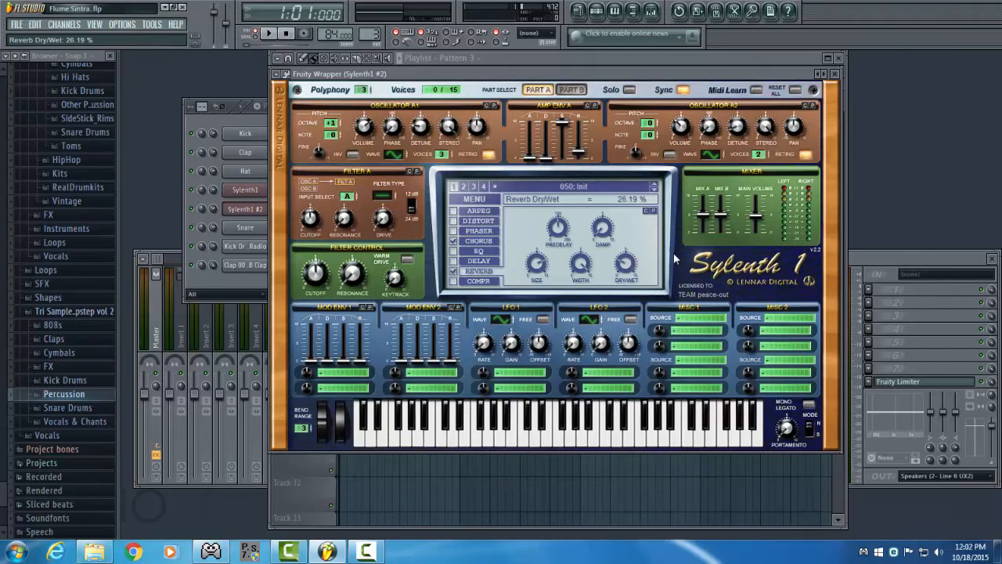
Play the Sylenth1 #2 part with the new sound, stop playback, and bring up Pattern 1 in the channel rack.
key("space")
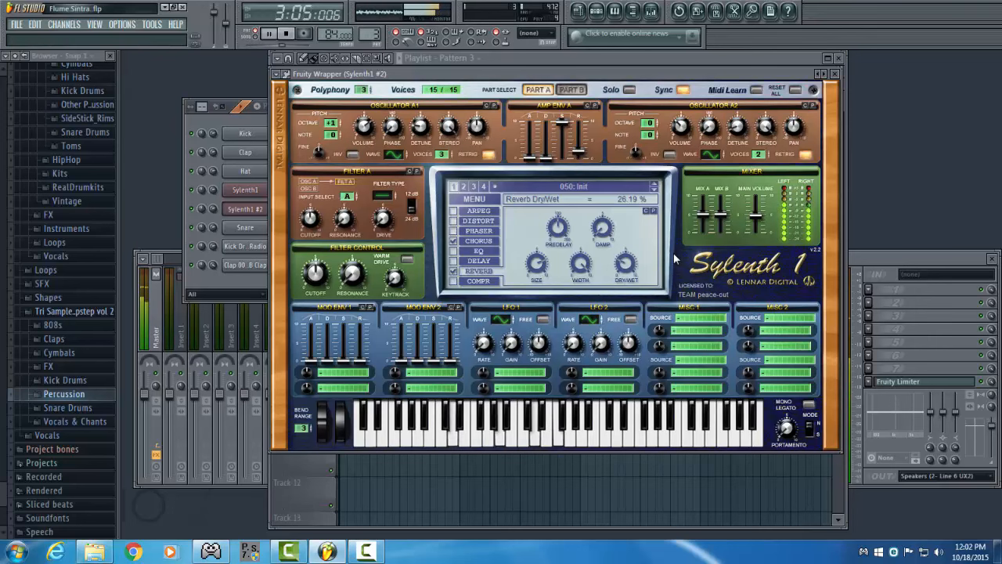
left_click(287, 34)
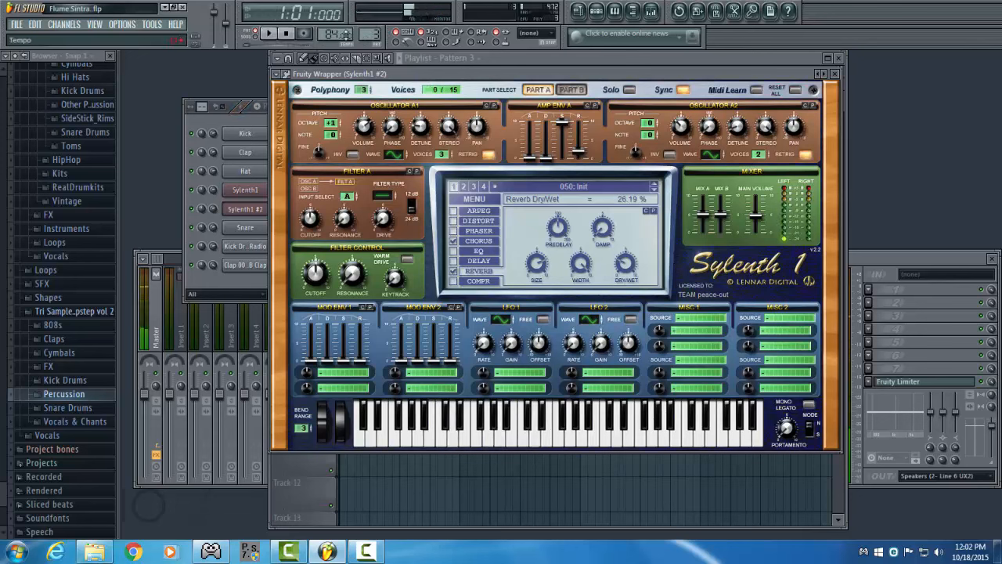
left_click(258, 119)
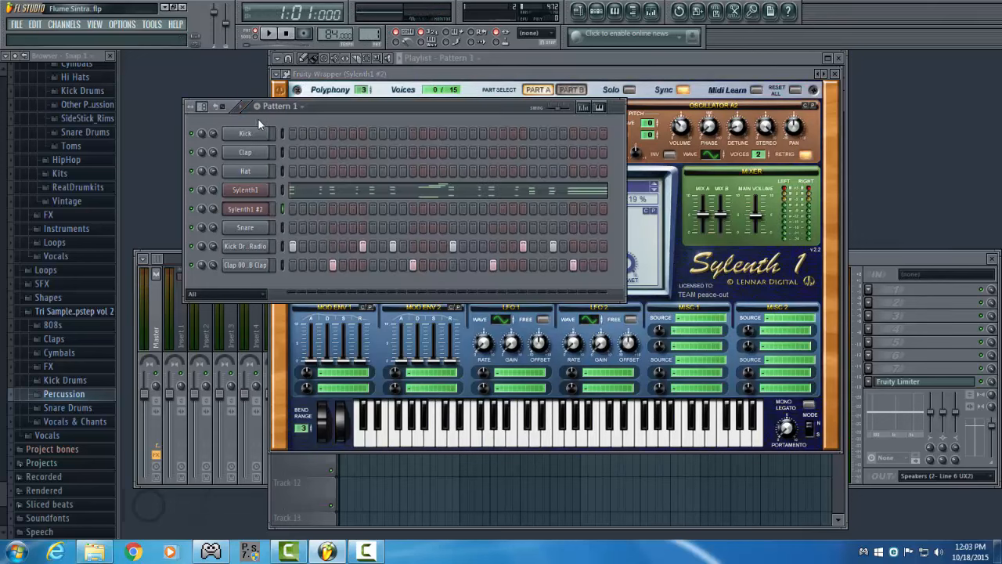